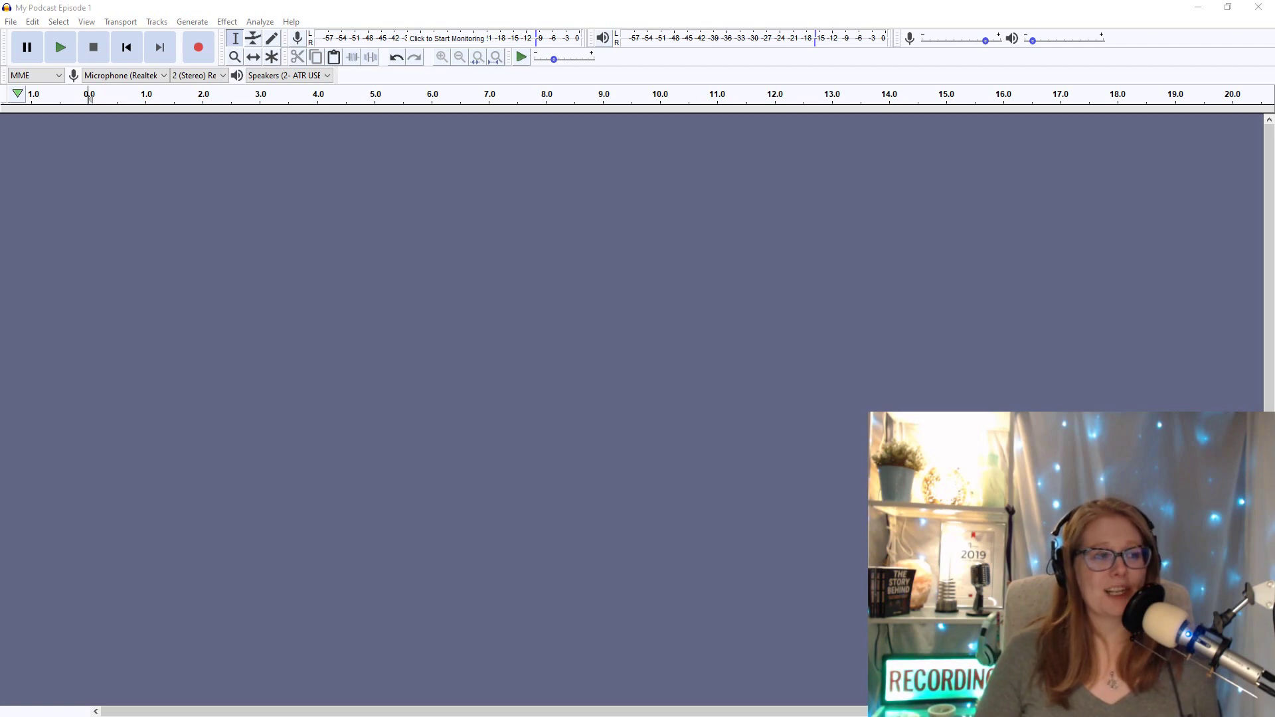
# - Set the recording input to the ATR USB microphone and start monitoring its input level
pyautogui.click(137, 77)
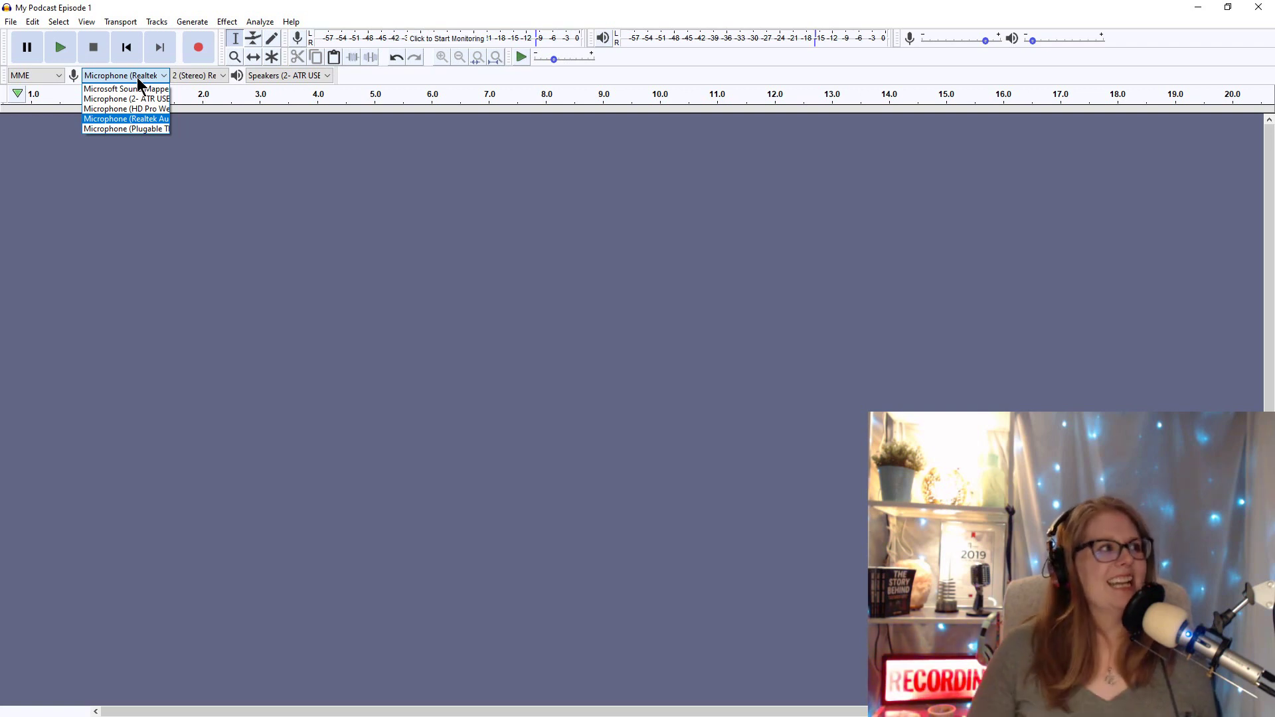
pyautogui.click(142, 98)
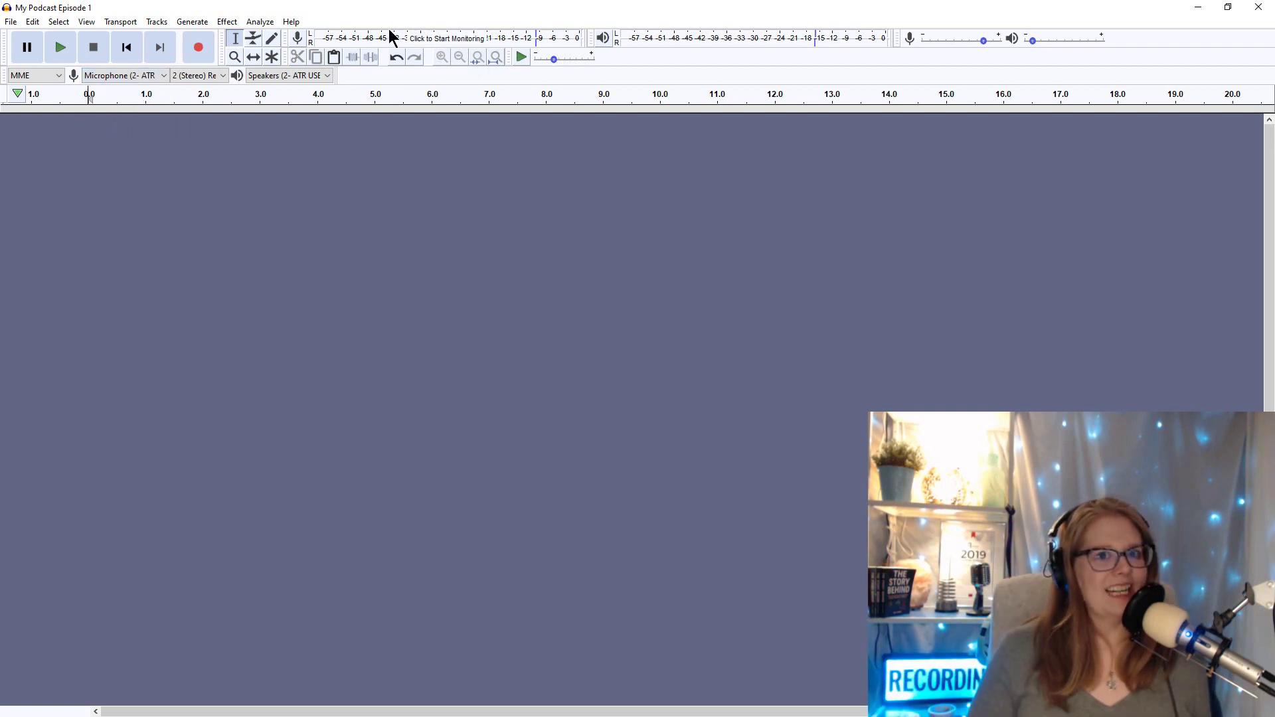
pyautogui.click(443, 39)
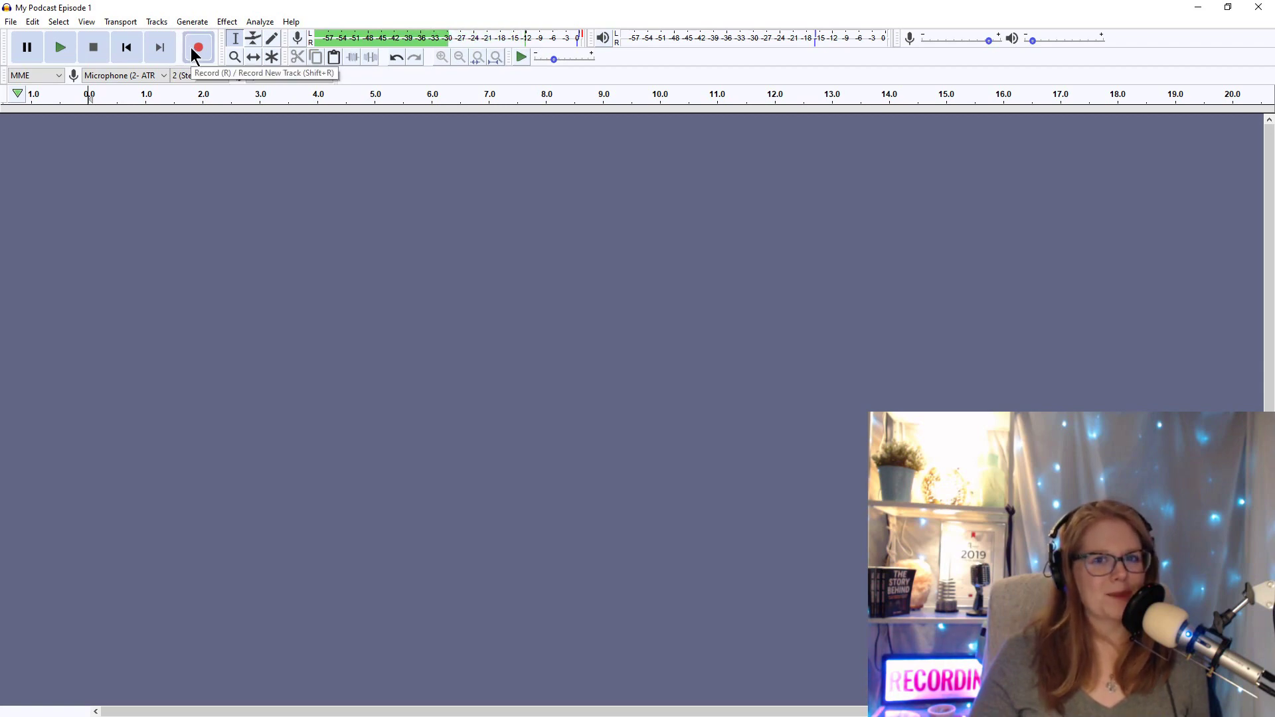
# - Record about 12.5 seconds of stereo speech from the microphone, then save the project
pyautogui.click(191, 50)
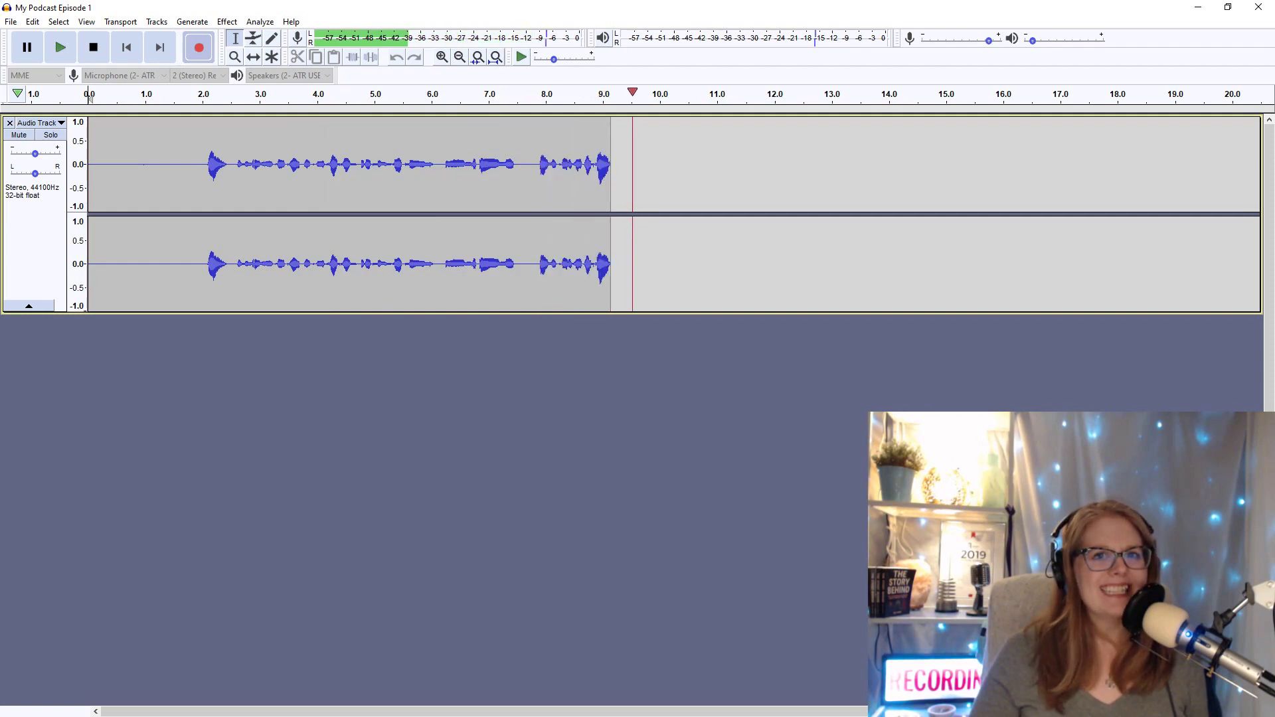
pyautogui.click(93, 48)
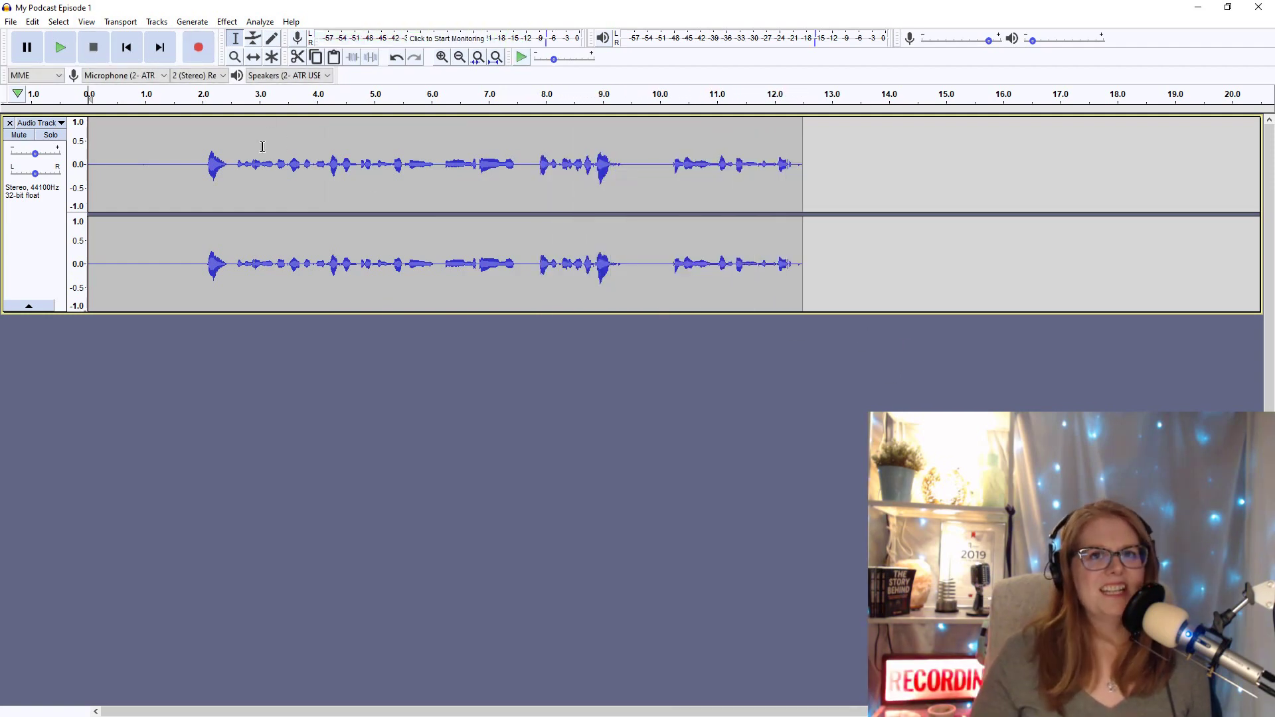
pyautogui.click(12, 23)
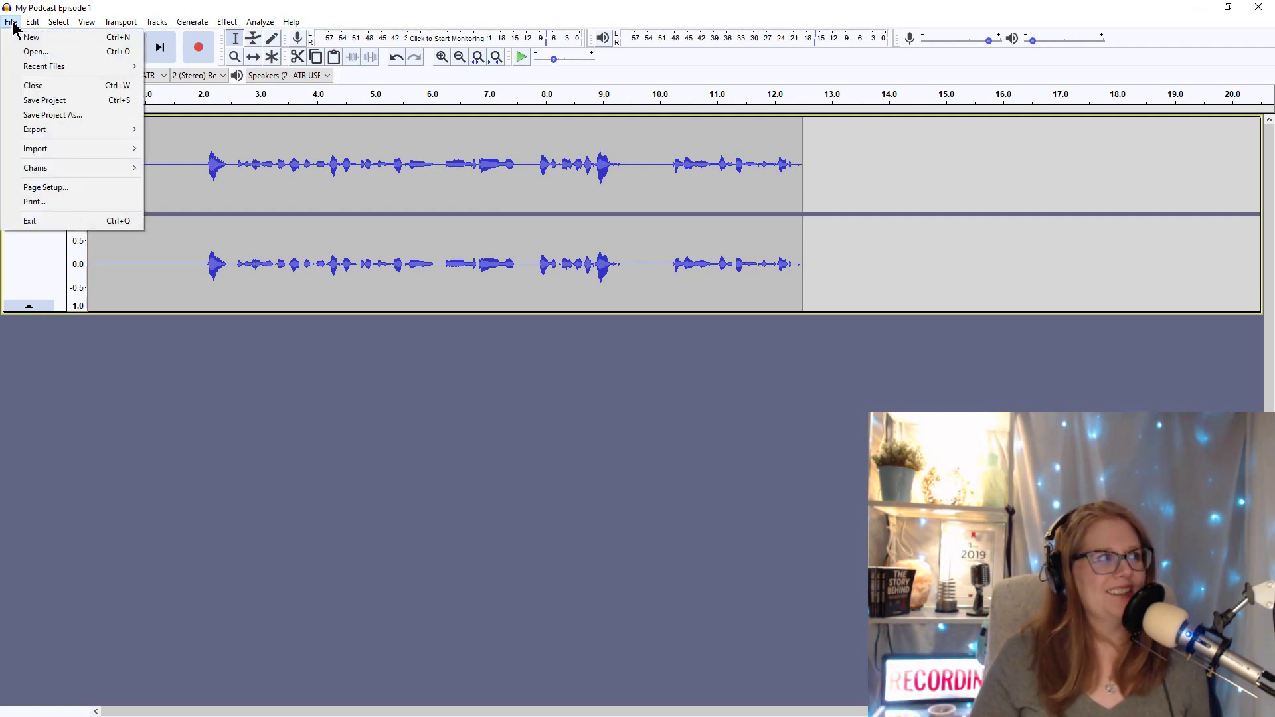
pyautogui.click(42, 100)
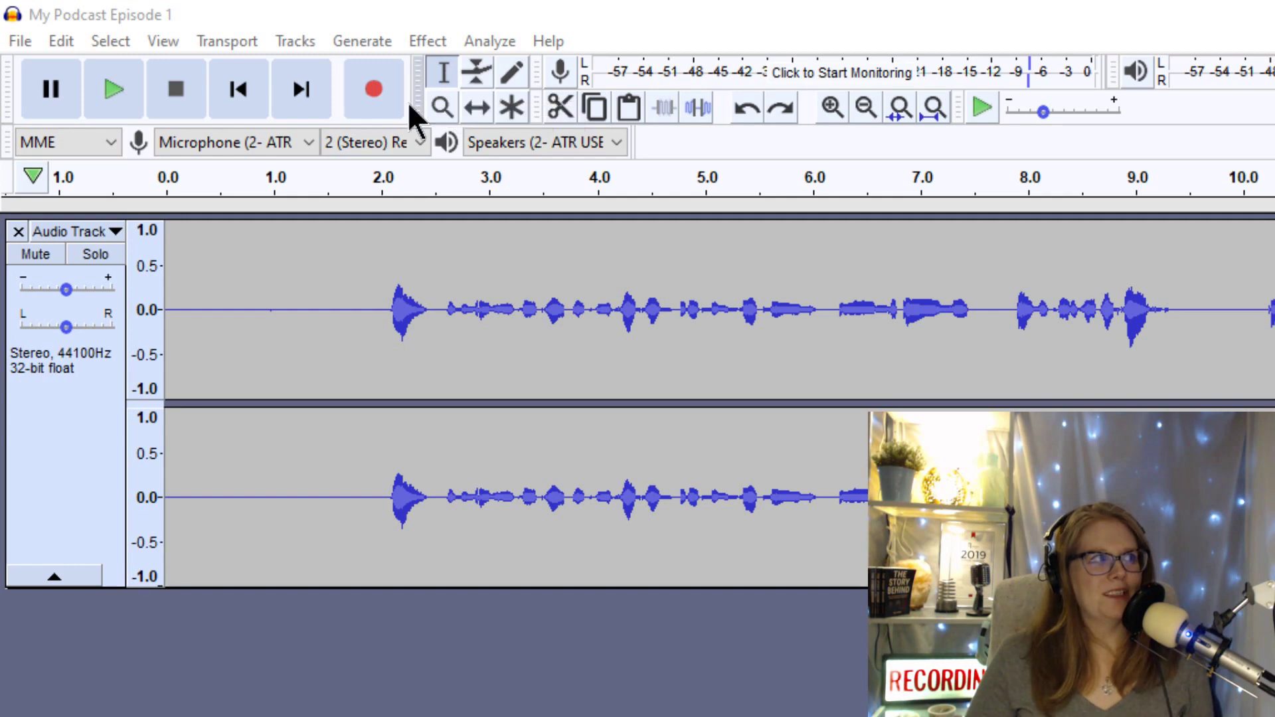
pyautogui.click(365, 334)
pyautogui.click(690, 342)
pyautogui.click(992, 352)
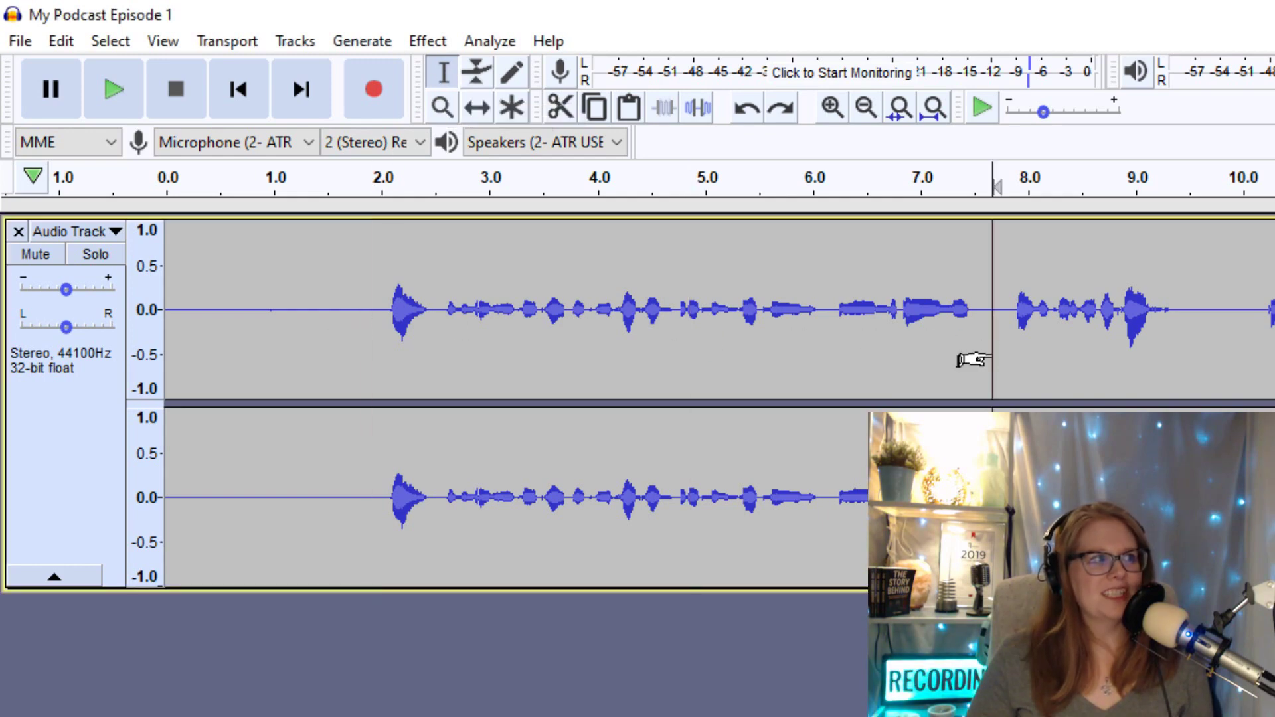
pyautogui.click(130, 88)
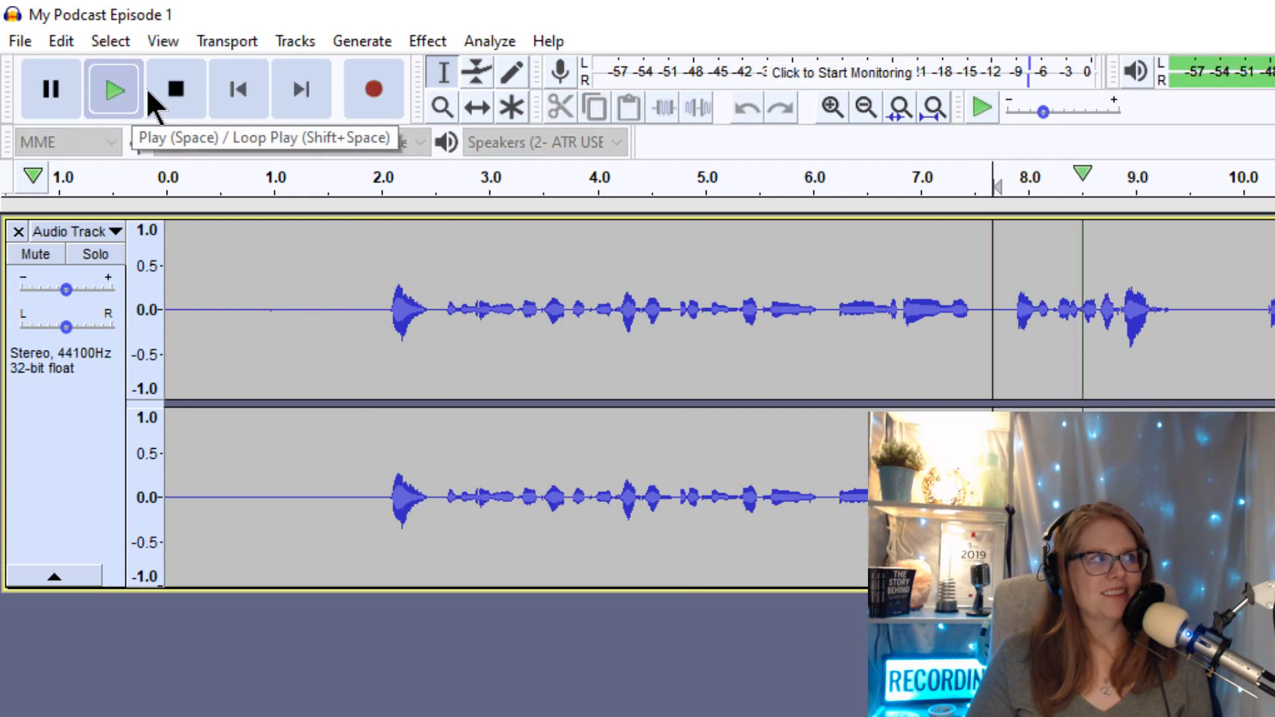
pyautogui.click(174, 88)
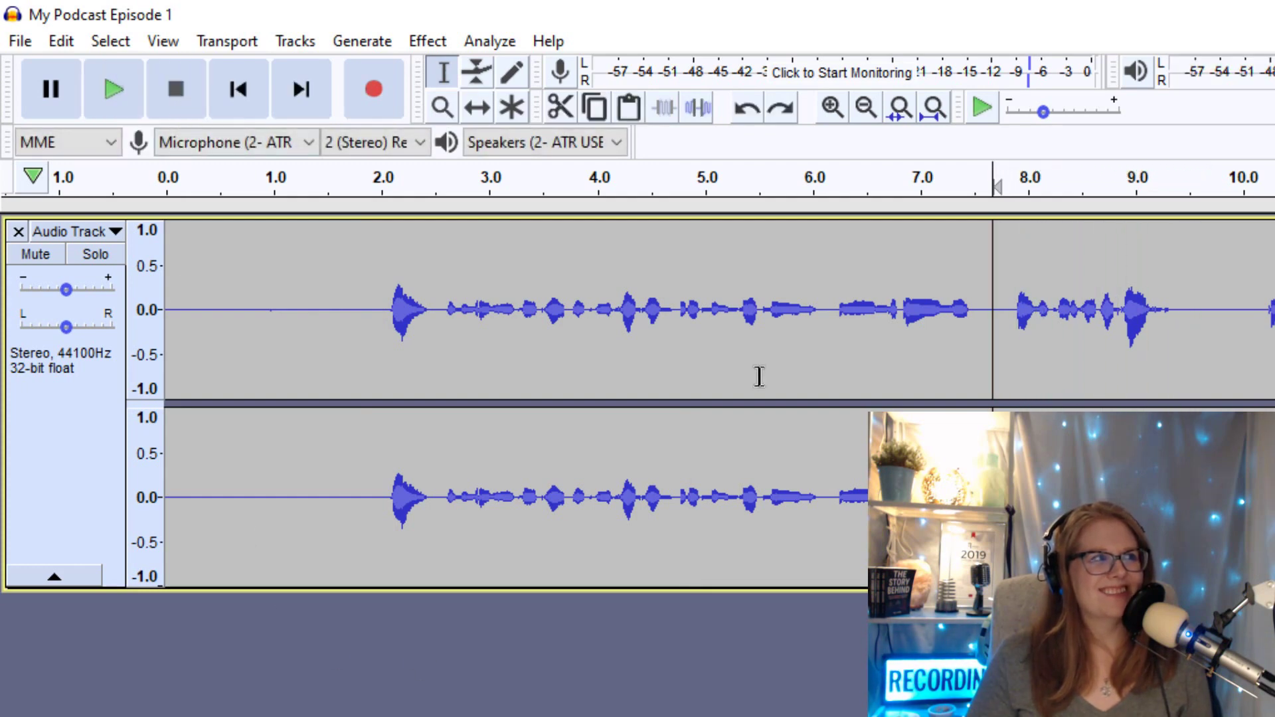
pyautogui.moveTo(1220, 307); pyautogui.dragTo(985, 308)
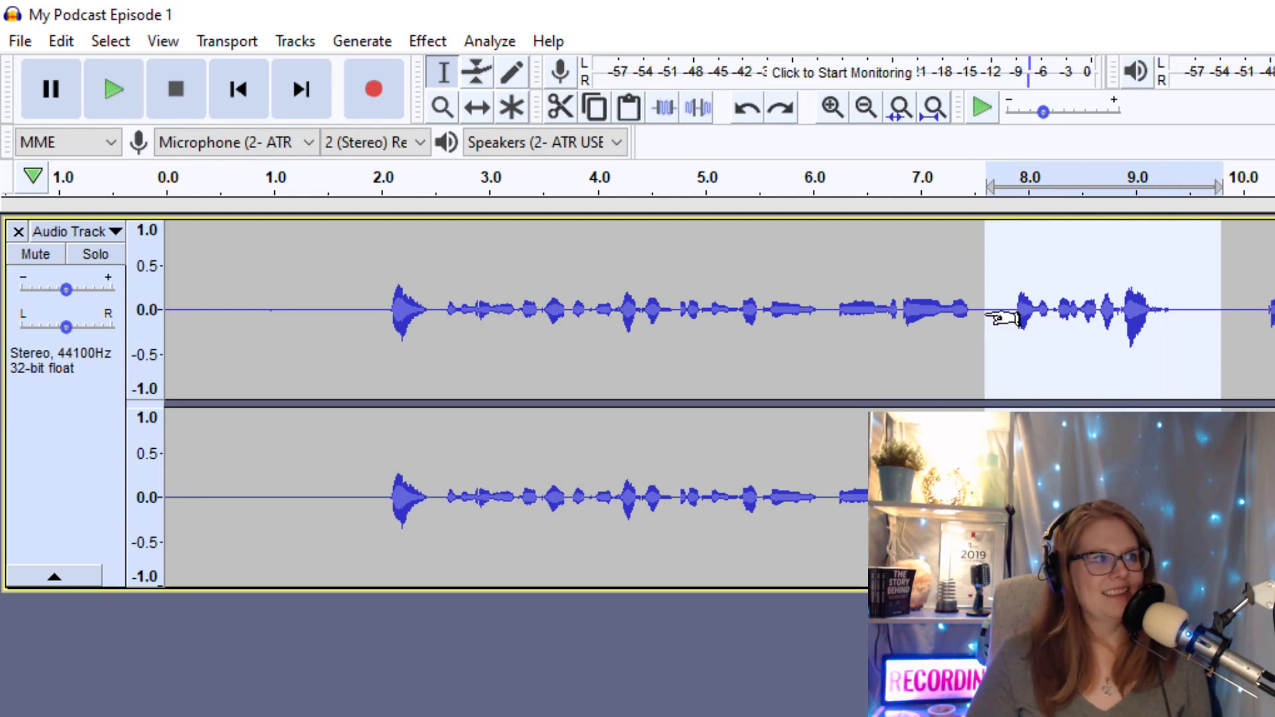
pyautogui.press('Delete')
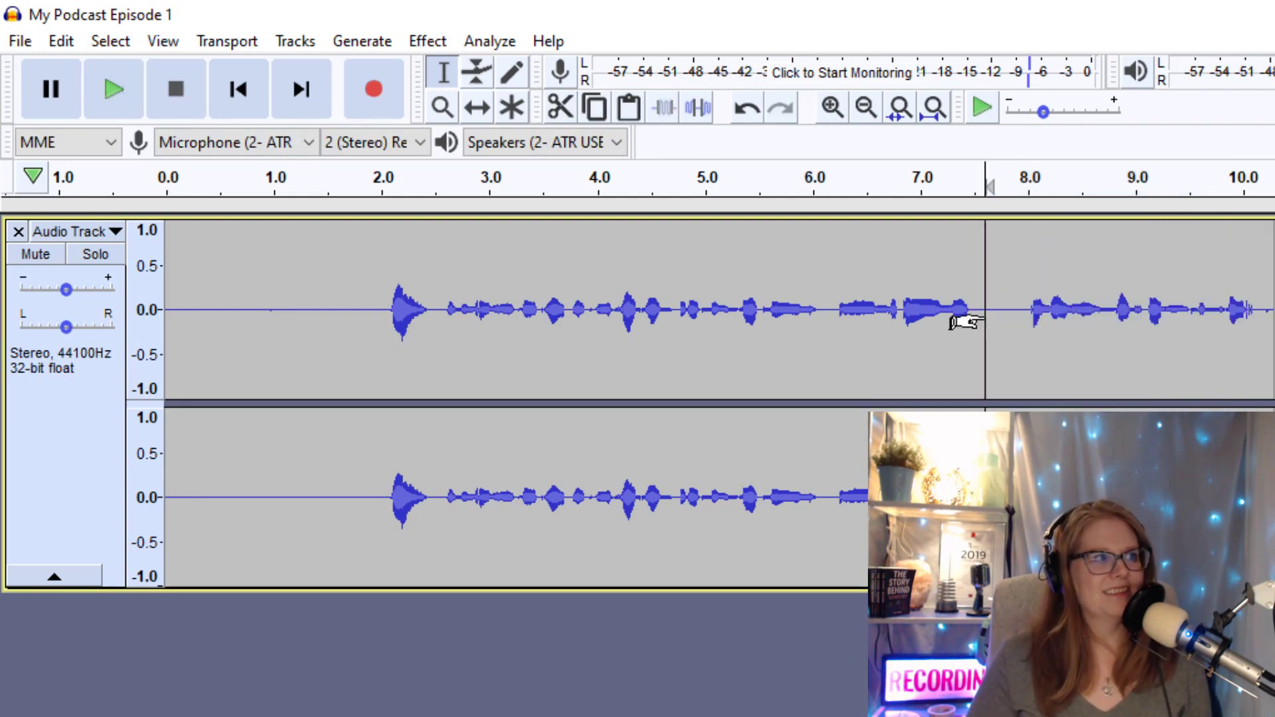
pyautogui.click(754, 103)
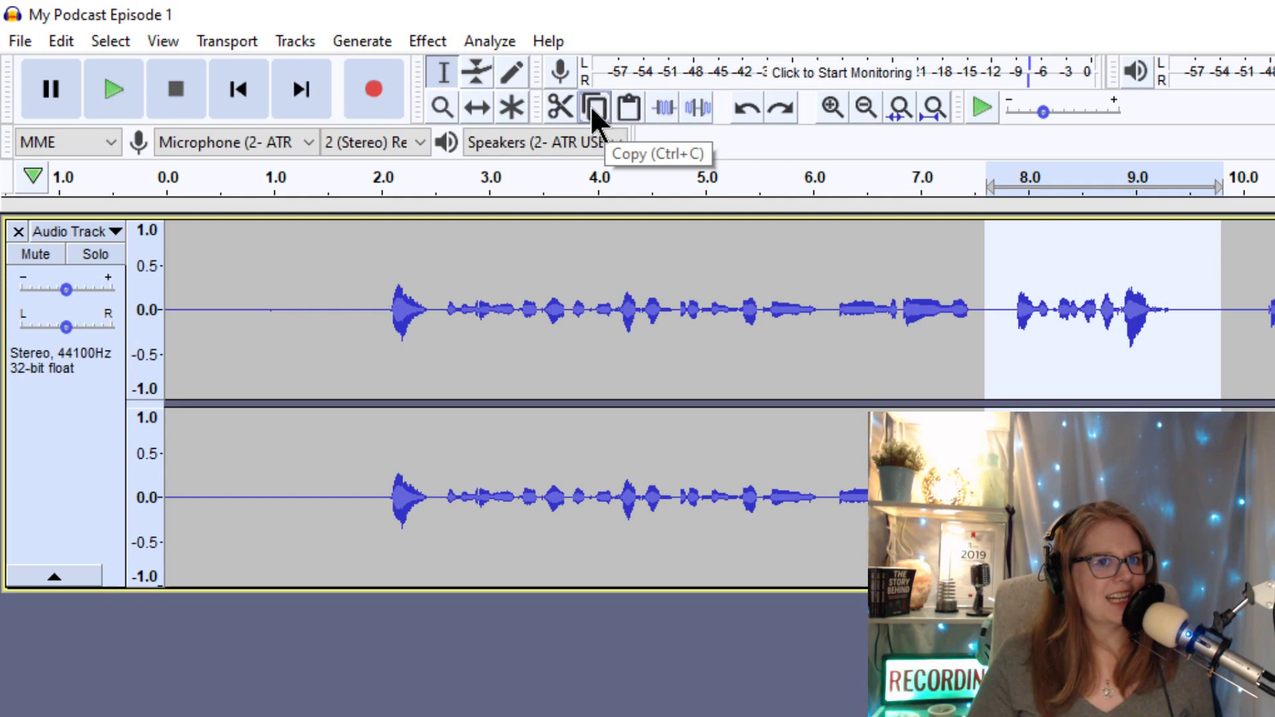
pyautogui.click(320, 312)
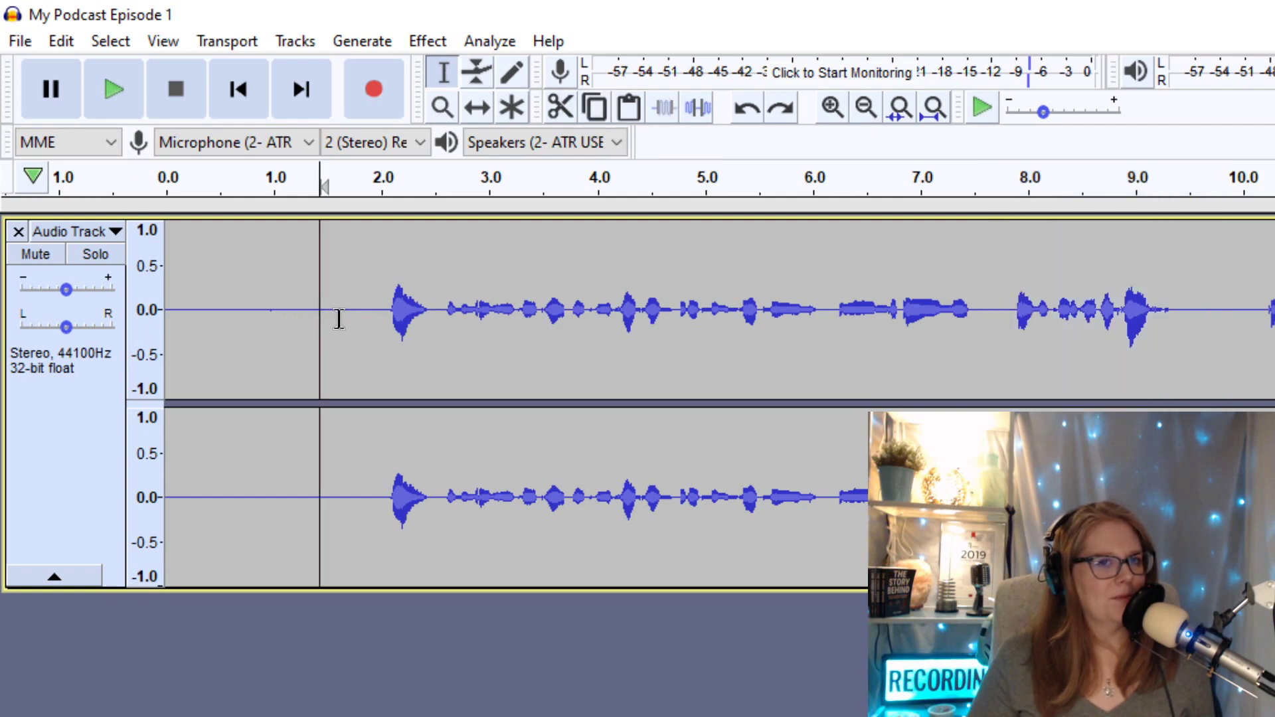
pyautogui.click(628, 106)
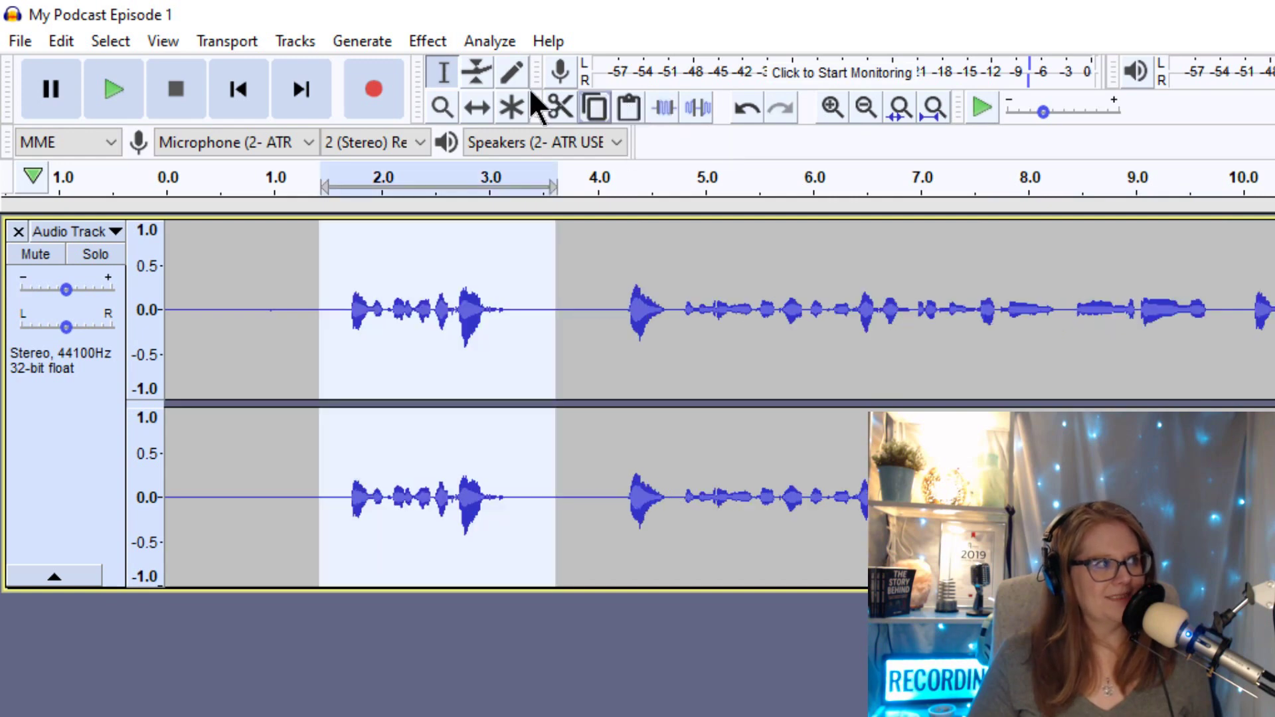
pyautogui.click(306, 356)
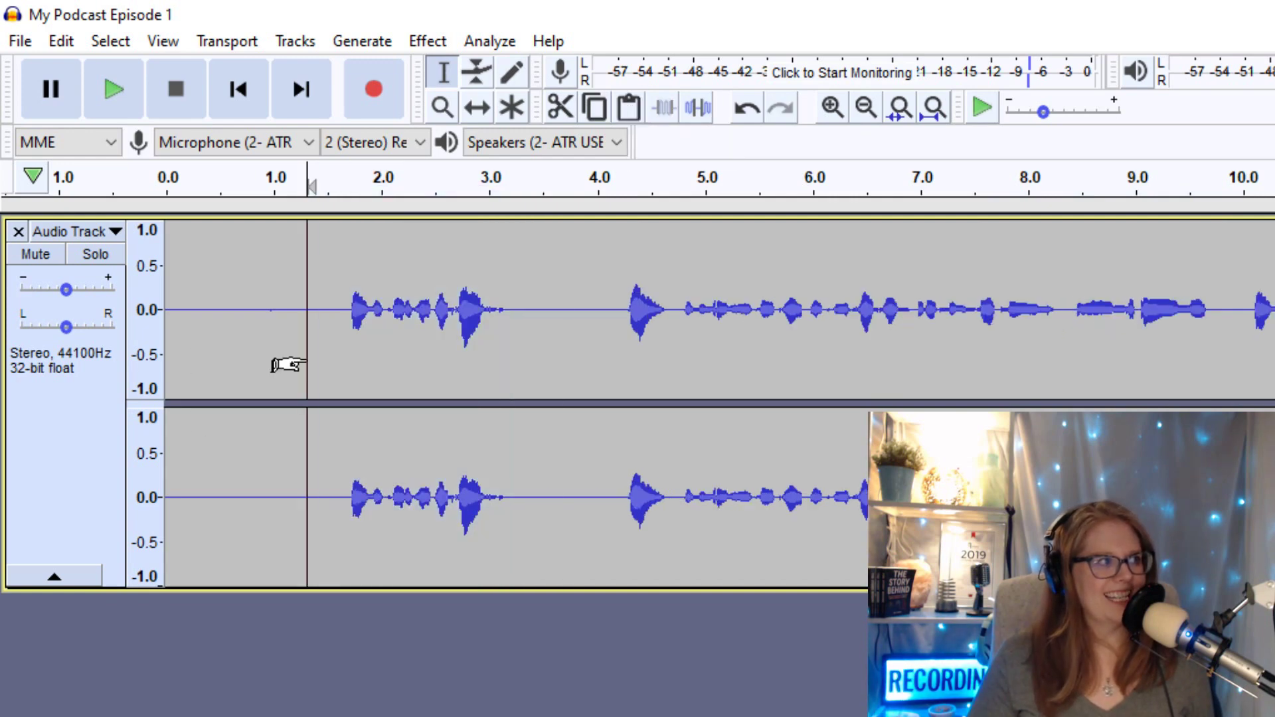
pyautogui.press('space')
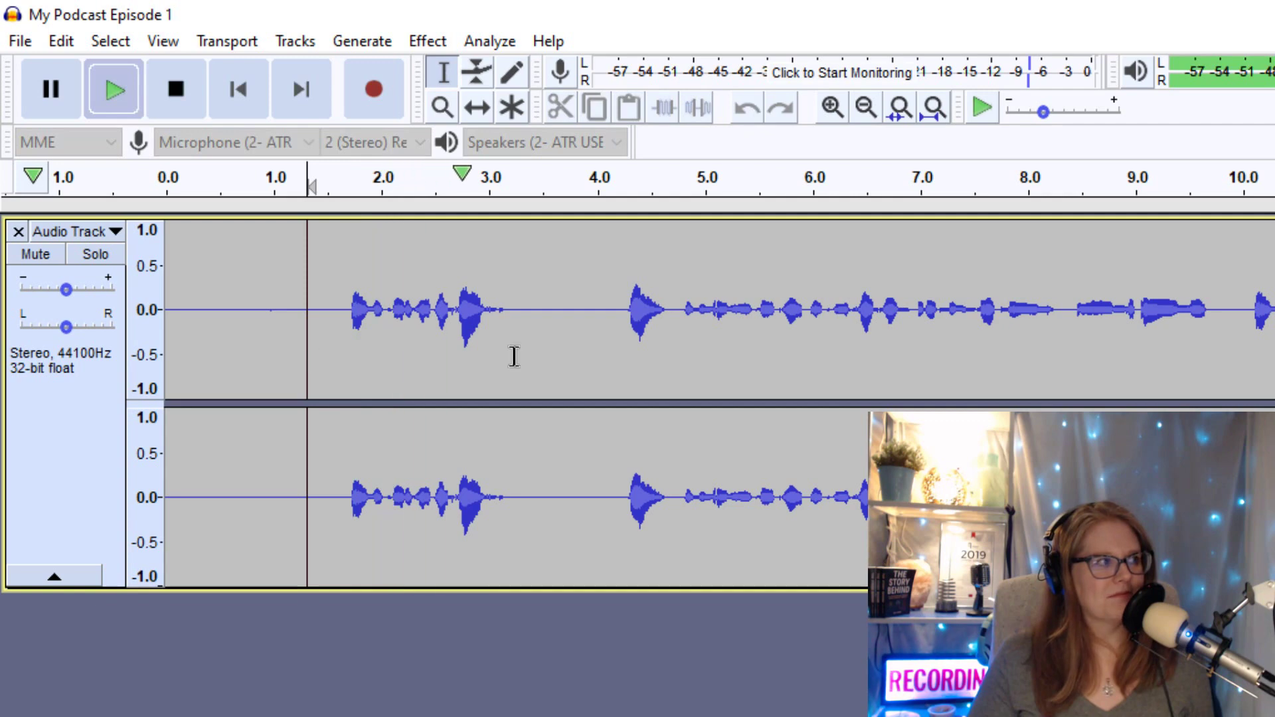
pyautogui.press('space')
pyautogui.hotkey('ctrl', 'z')
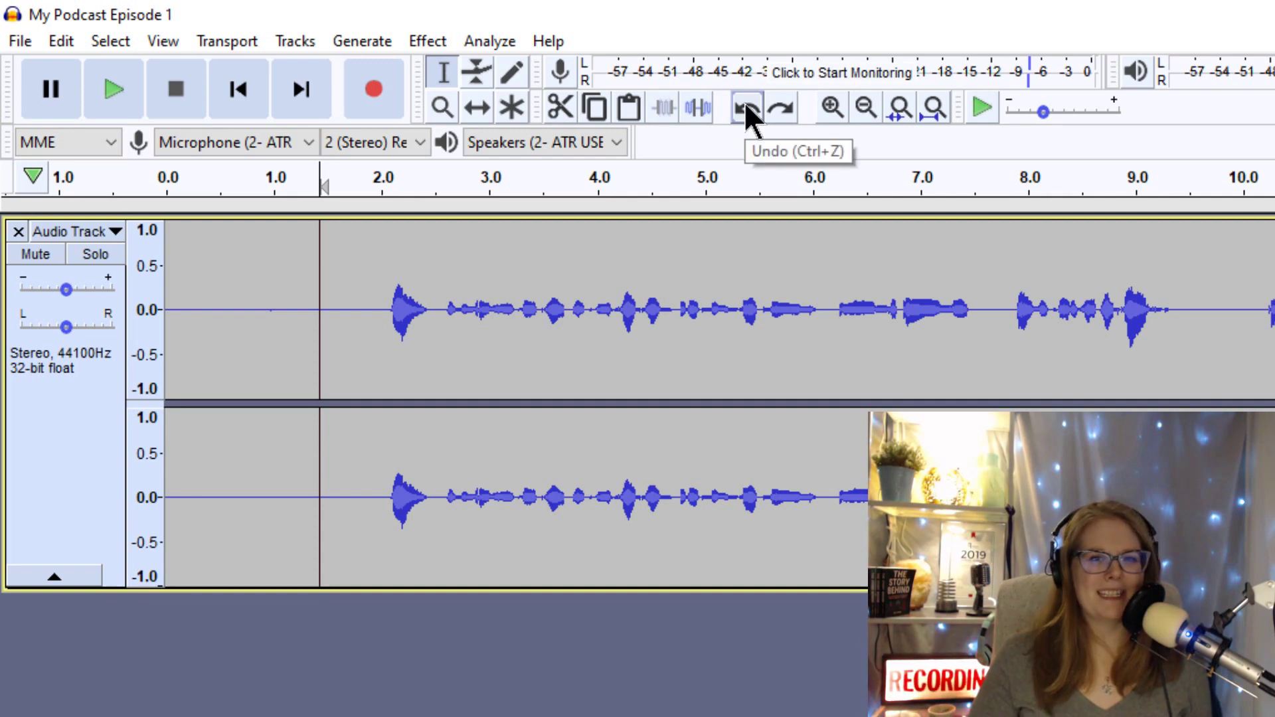
pyautogui.click(470, 99)
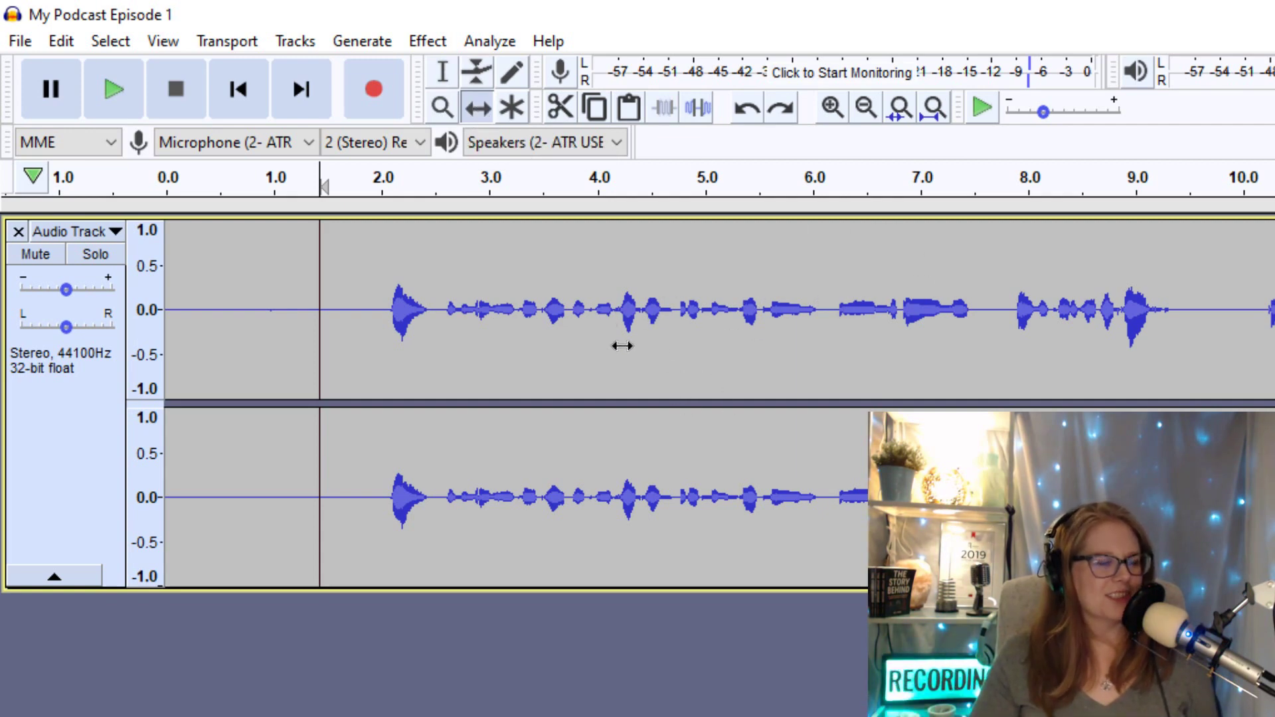
pyautogui.moveTo(665, 352); pyautogui.dragTo(1243, 361)
pyautogui.moveTo(1109, 388); pyautogui.dragTo(1041, 407)
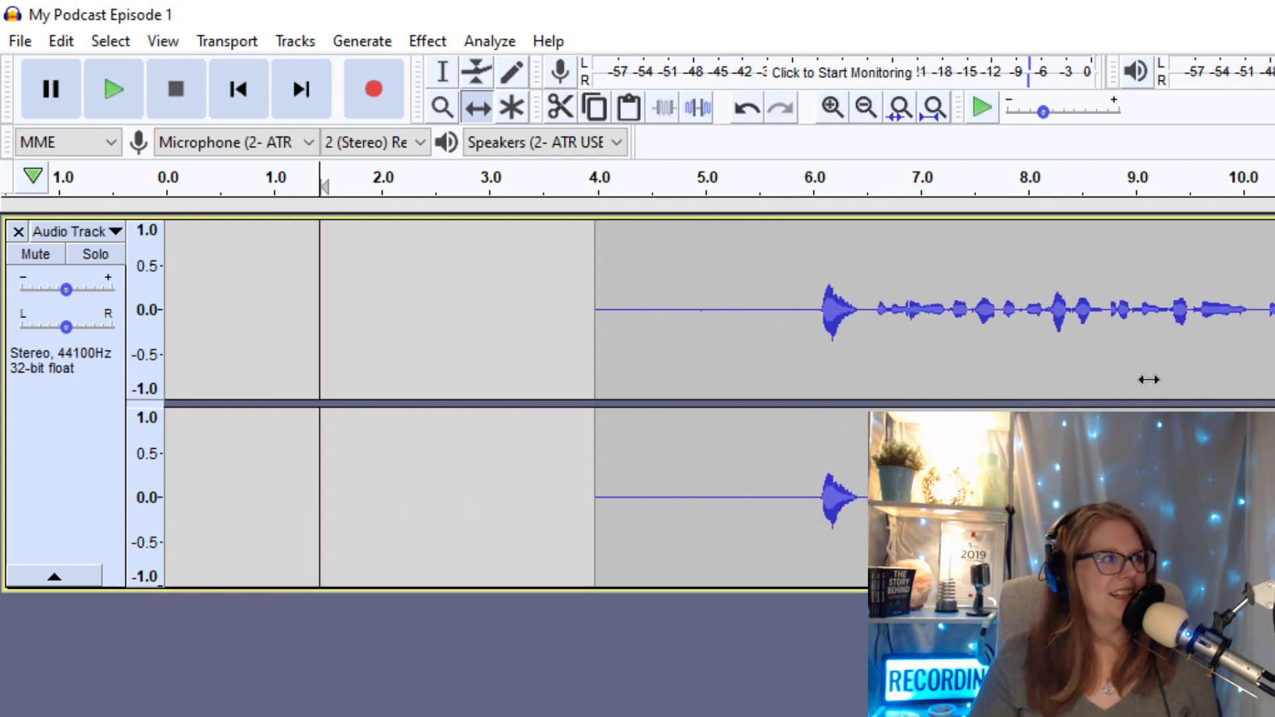
pyautogui.moveTo(1150, 376); pyautogui.dragTo(723, 345)
pyautogui.click(440, 106)
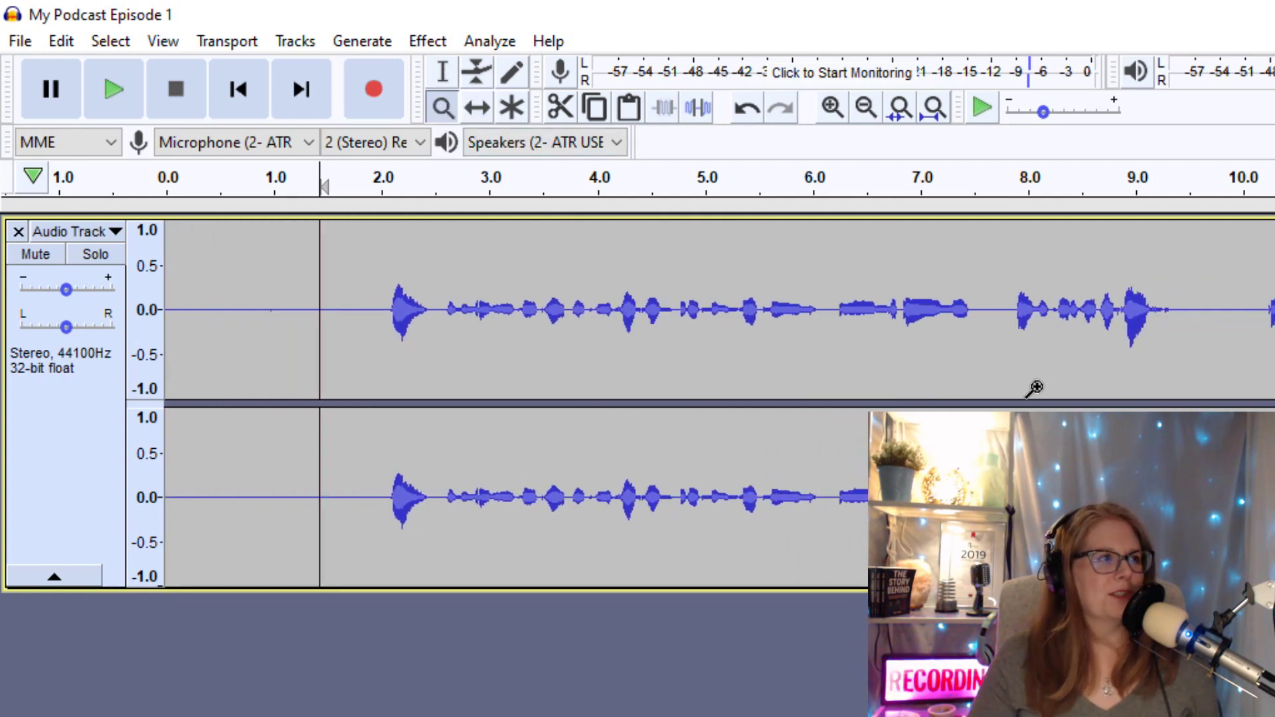
pyautogui.click(1026, 305)
pyautogui.click(1026, 306)
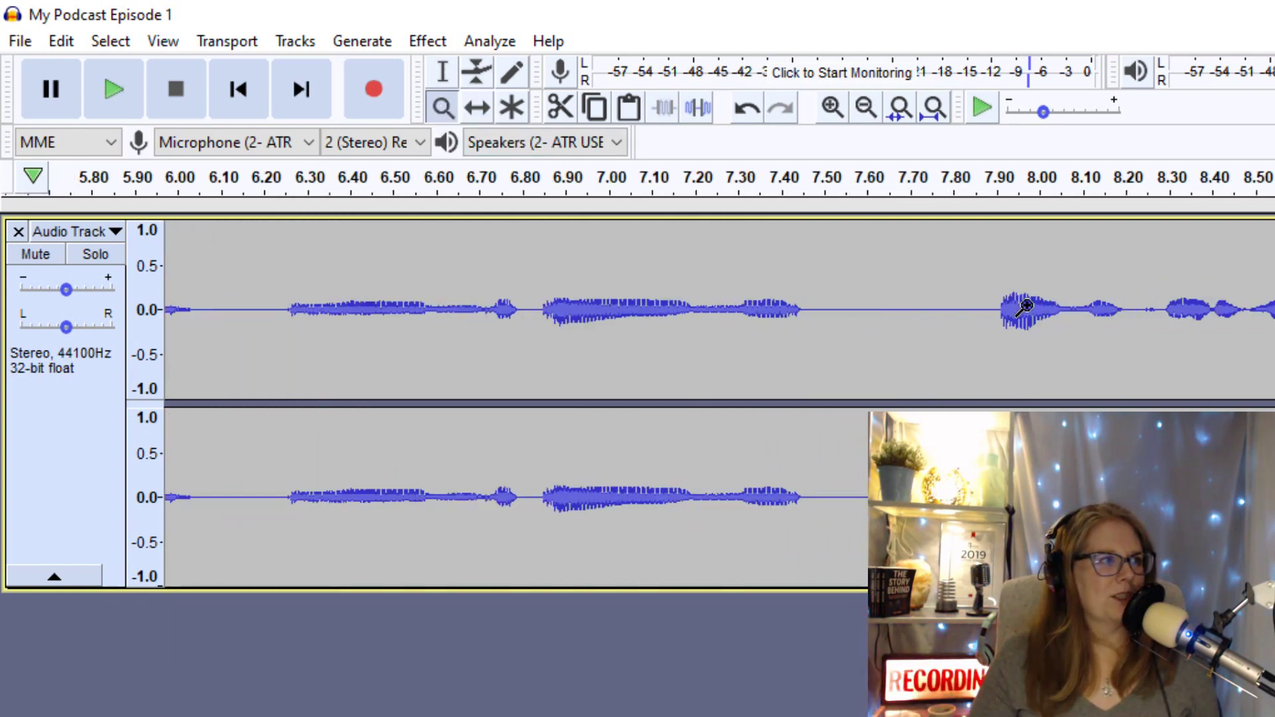
pyautogui.click(1016, 309)
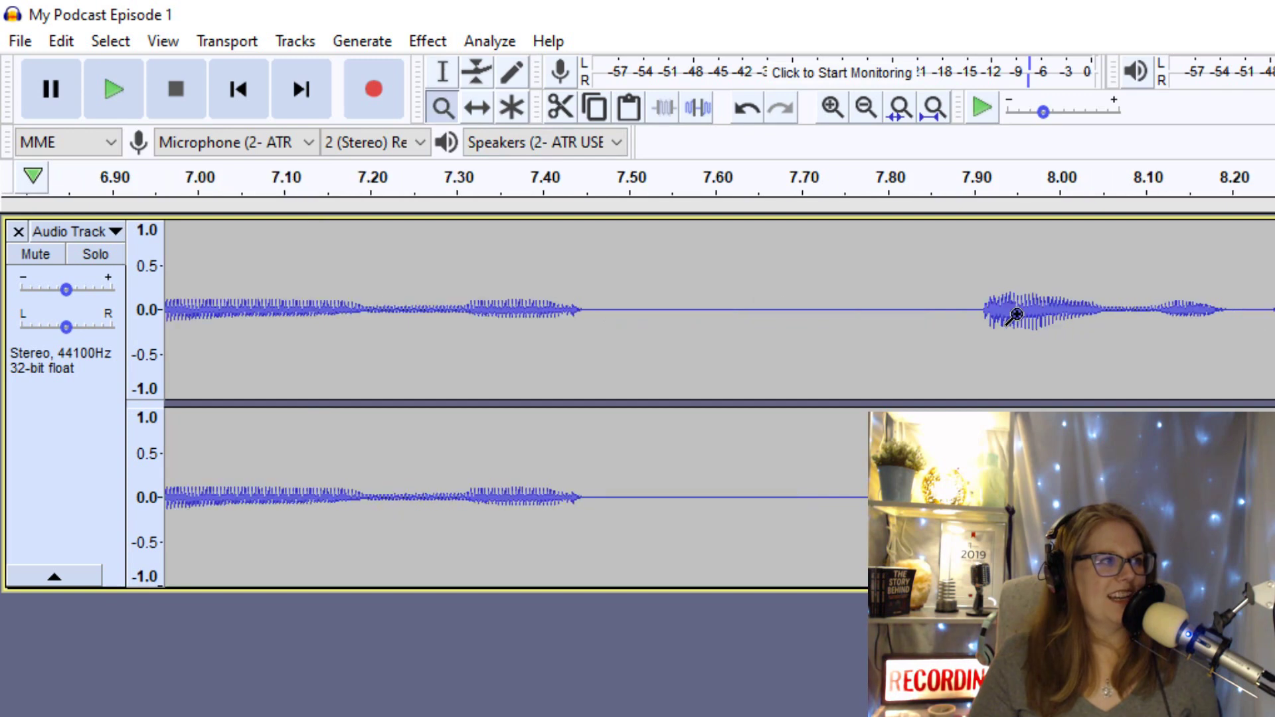
pyautogui.click(930, 106)
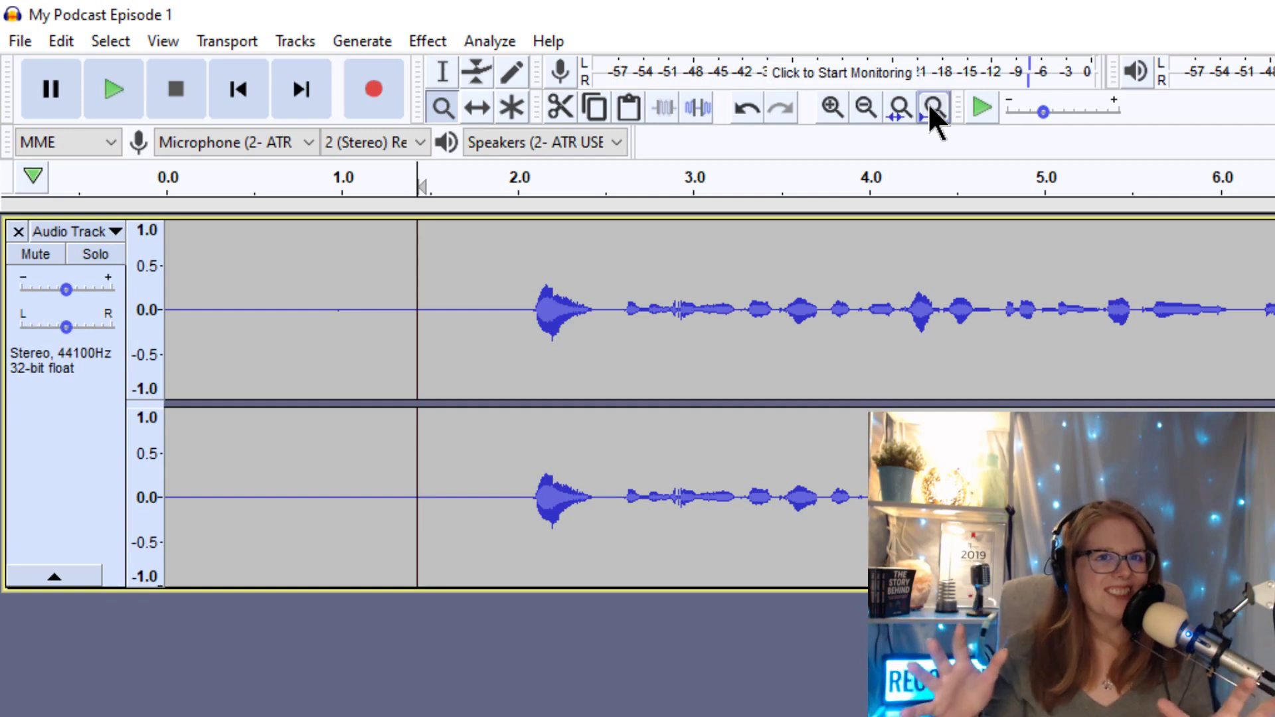
pyautogui.press('F1')
pyautogui.click(745, 110)
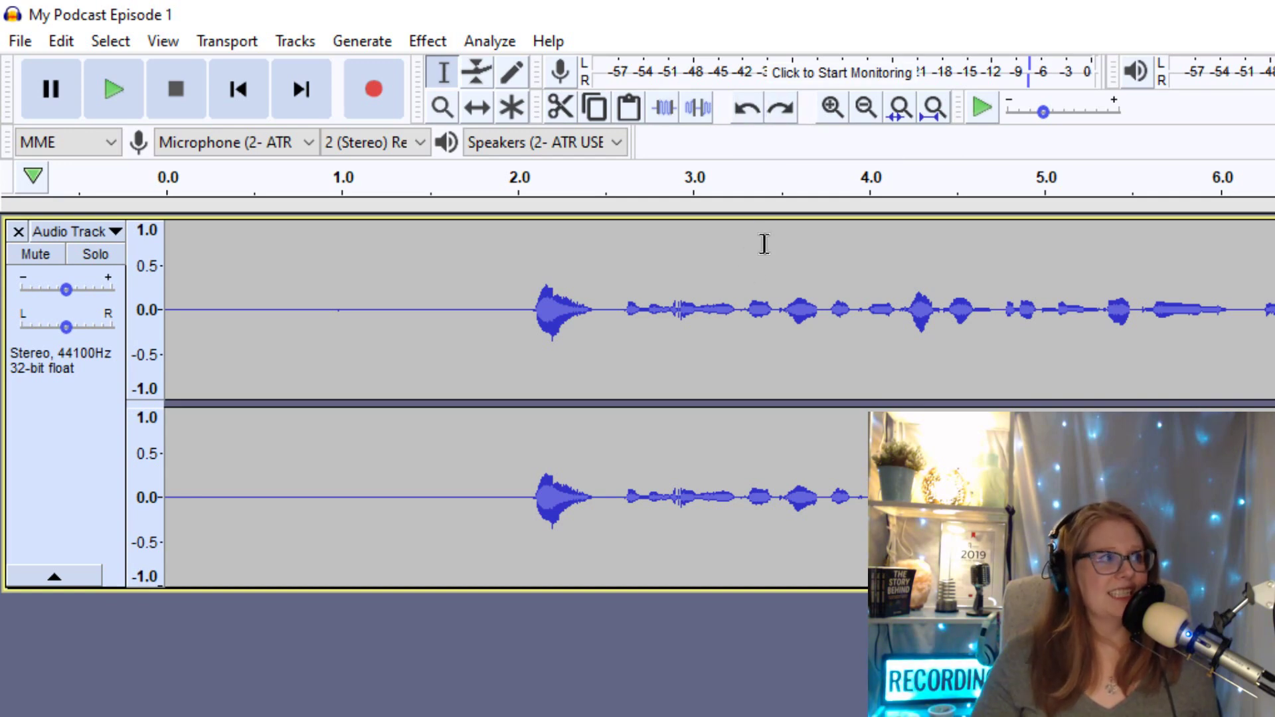
pyautogui.moveTo(619, 312); pyautogui.dragTo(435, 313)
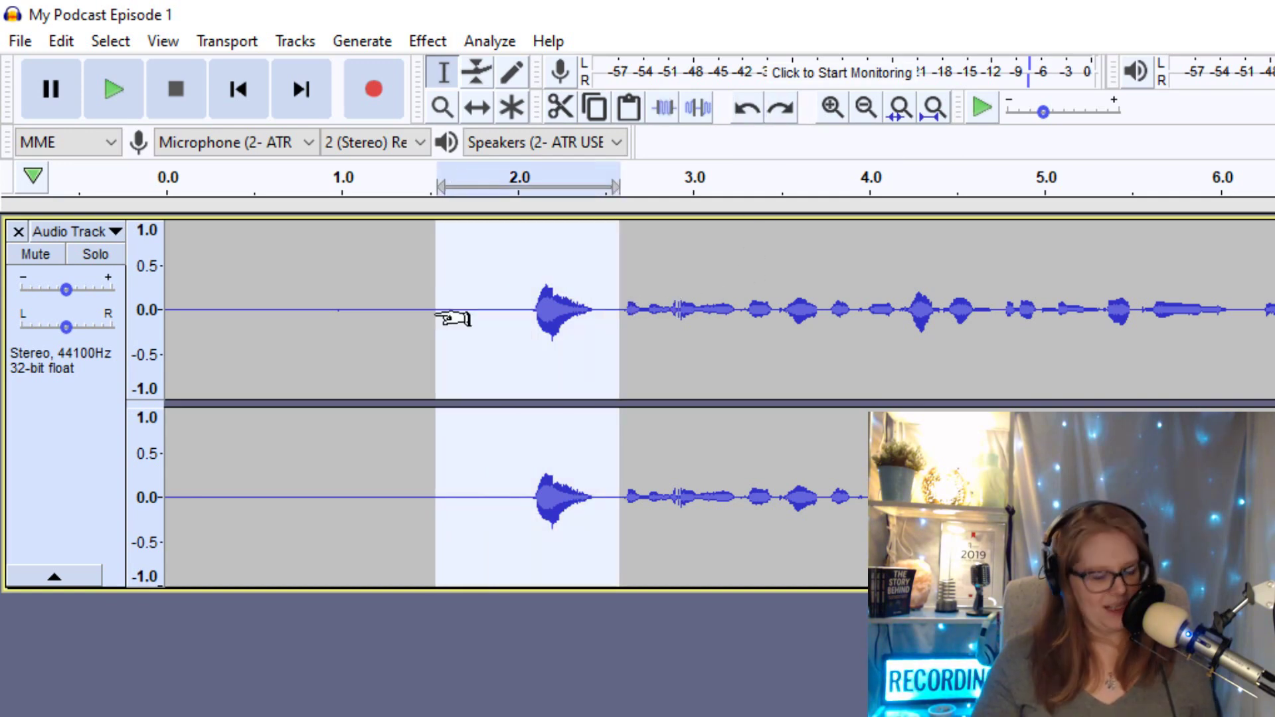
pyautogui.press('Delete')
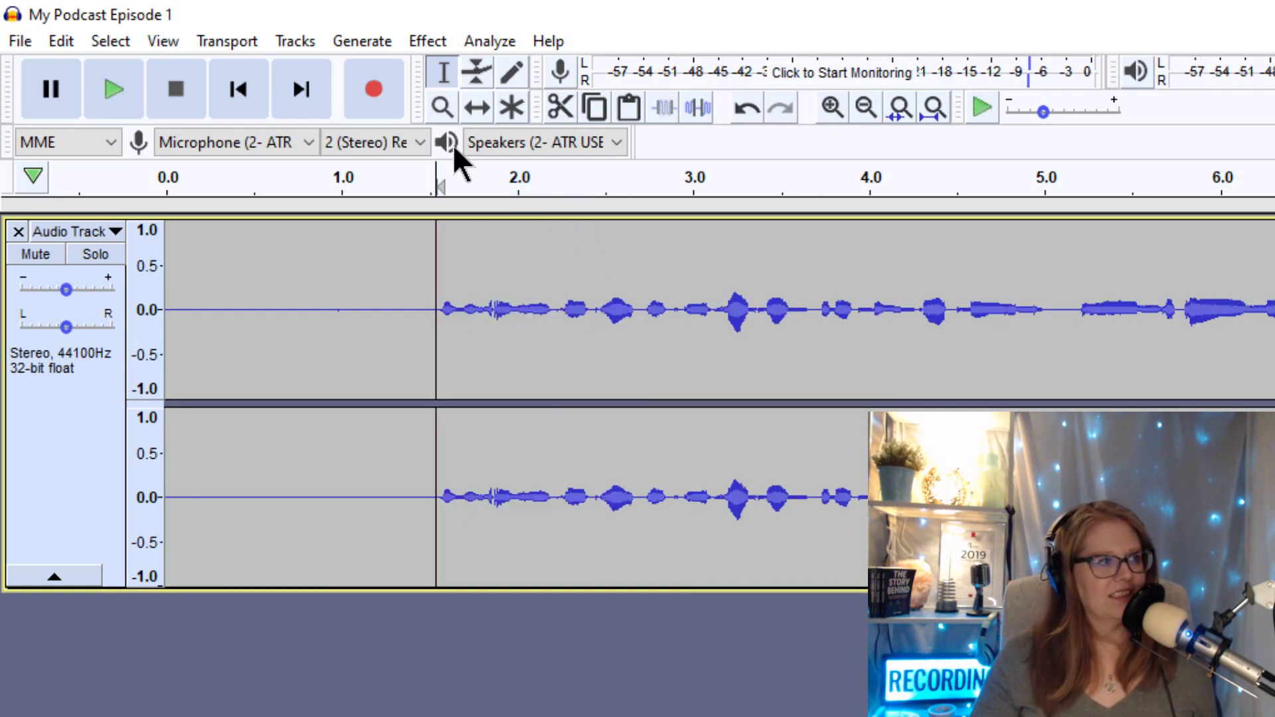
pyautogui.click(740, 100)
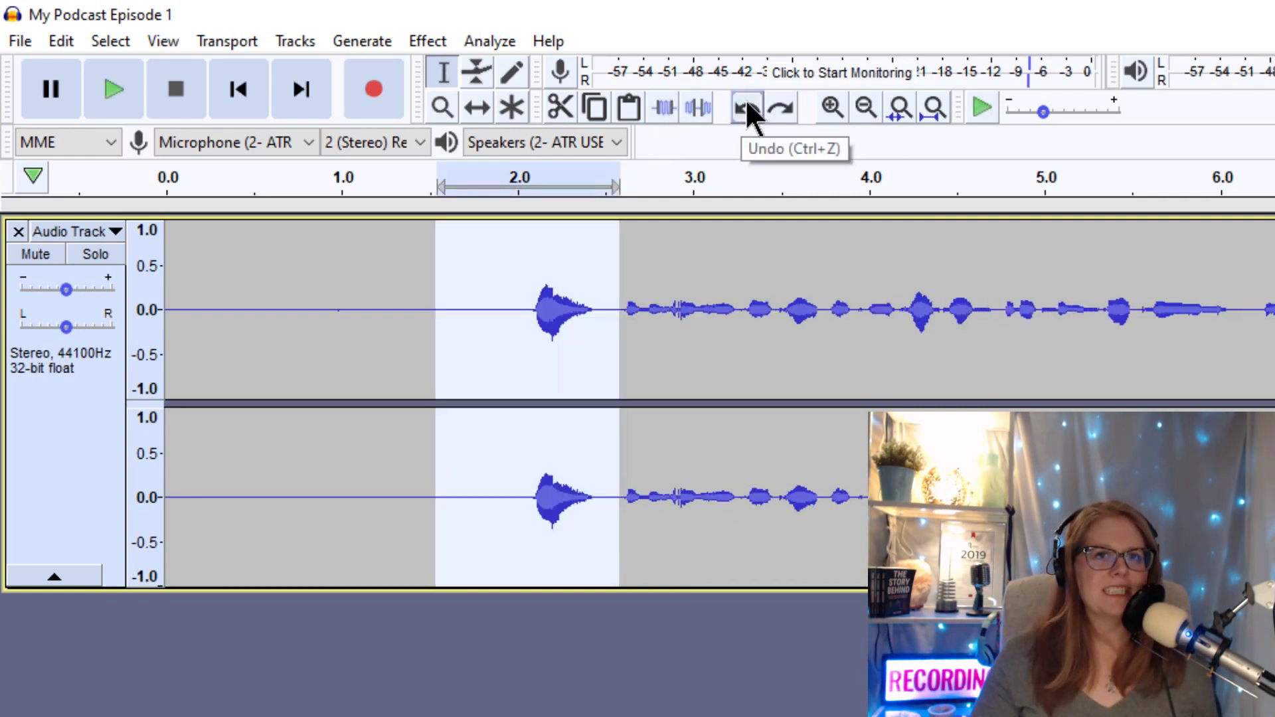
pyautogui.click(783, 110)
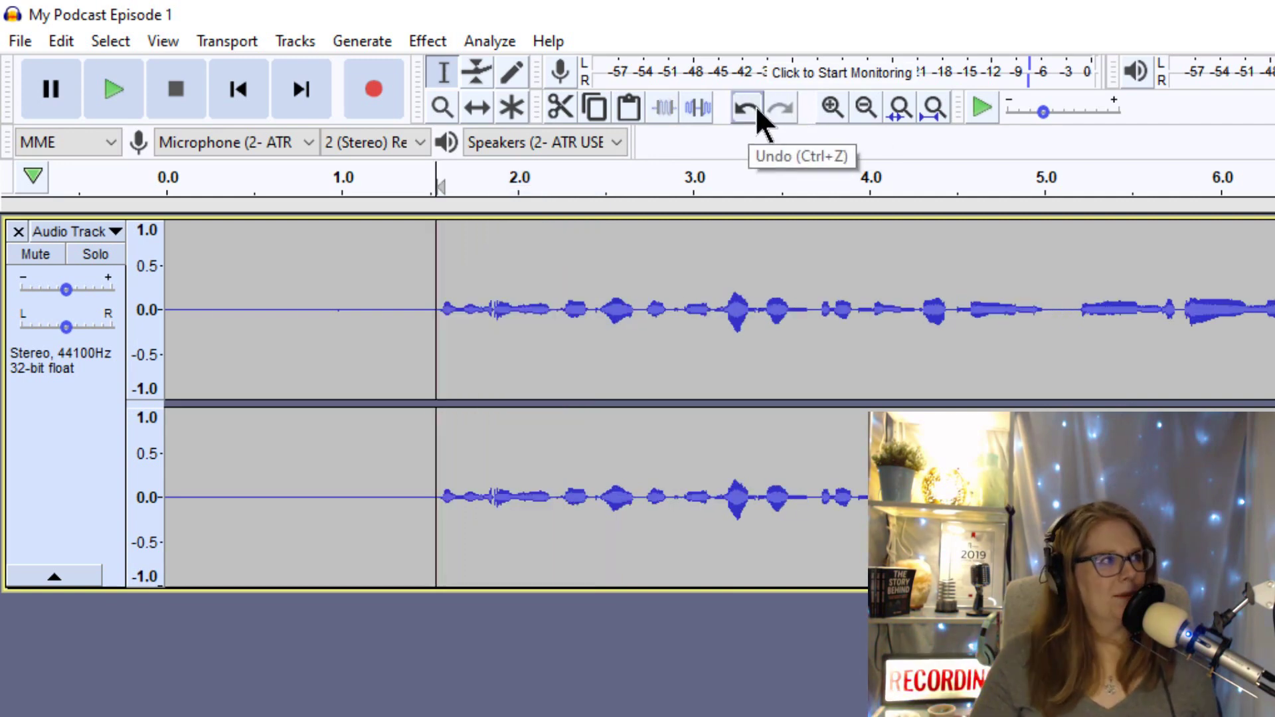
pyautogui.click(755, 106)
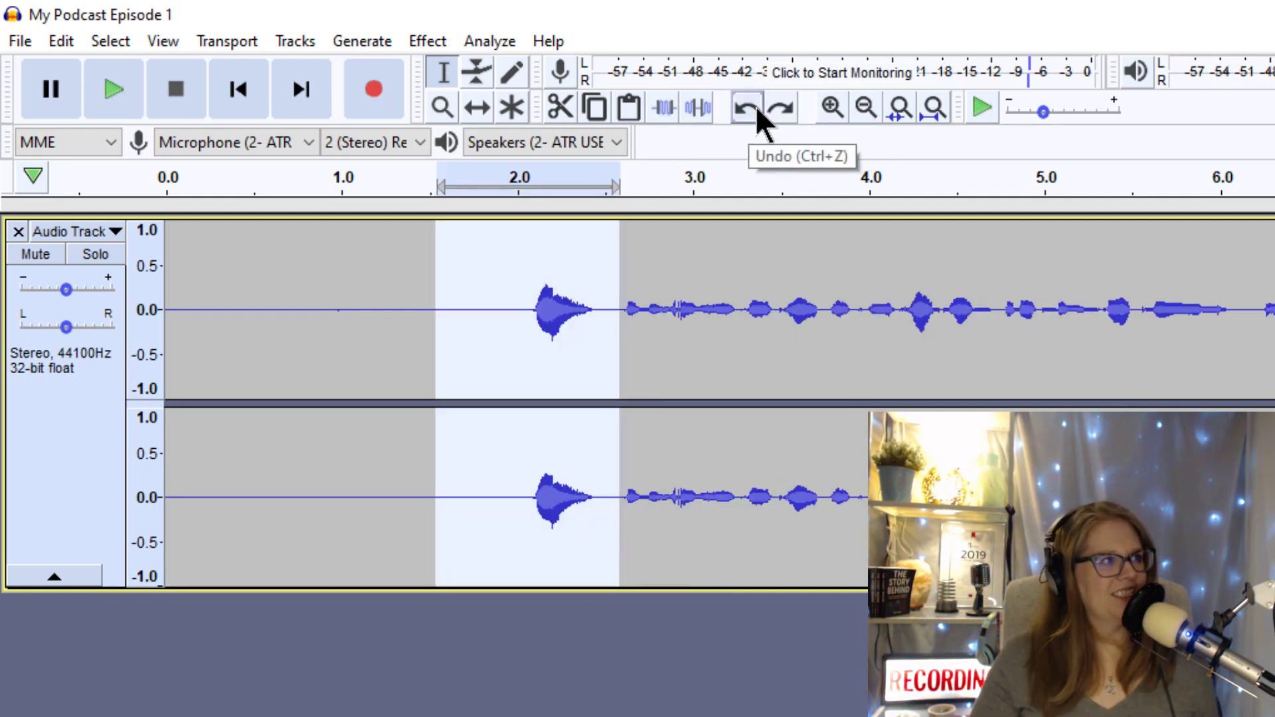
pyautogui.click(525, 335)
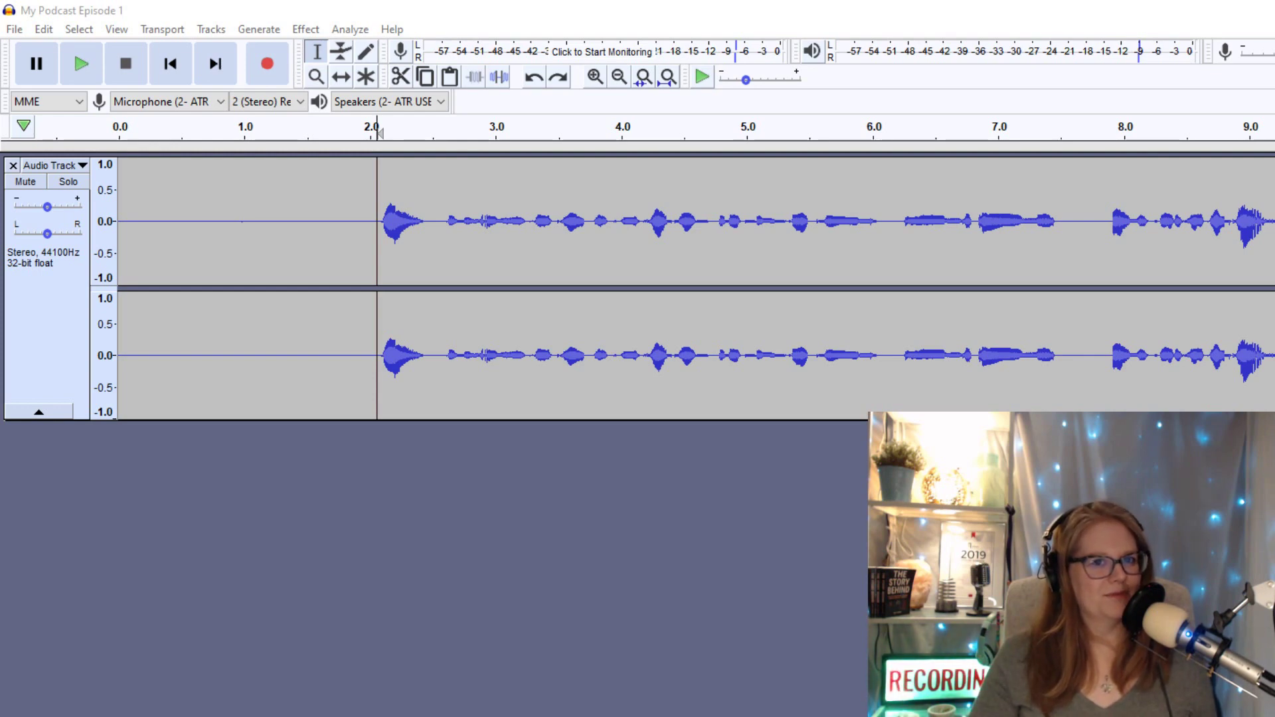
# - Play the voice from about 2 s, then select and delete the stretch around 7 seconds
pyautogui.click(91, 64)
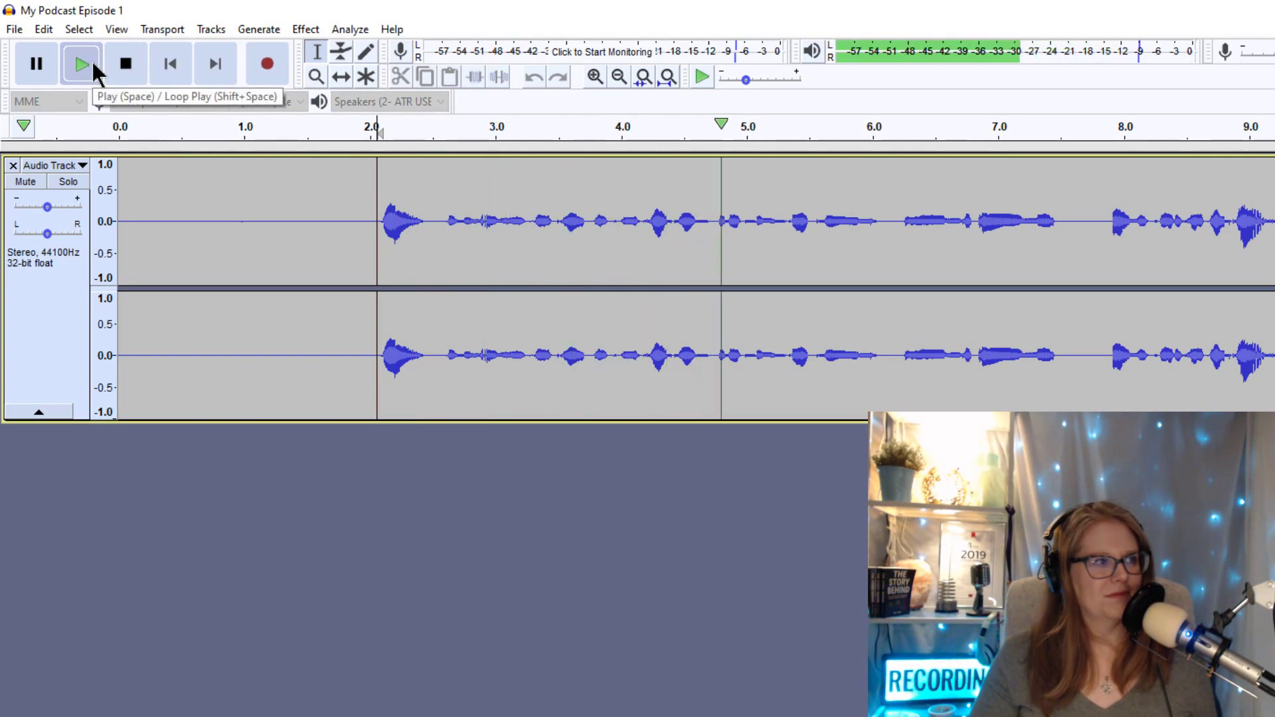
pyautogui.click(130, 63)
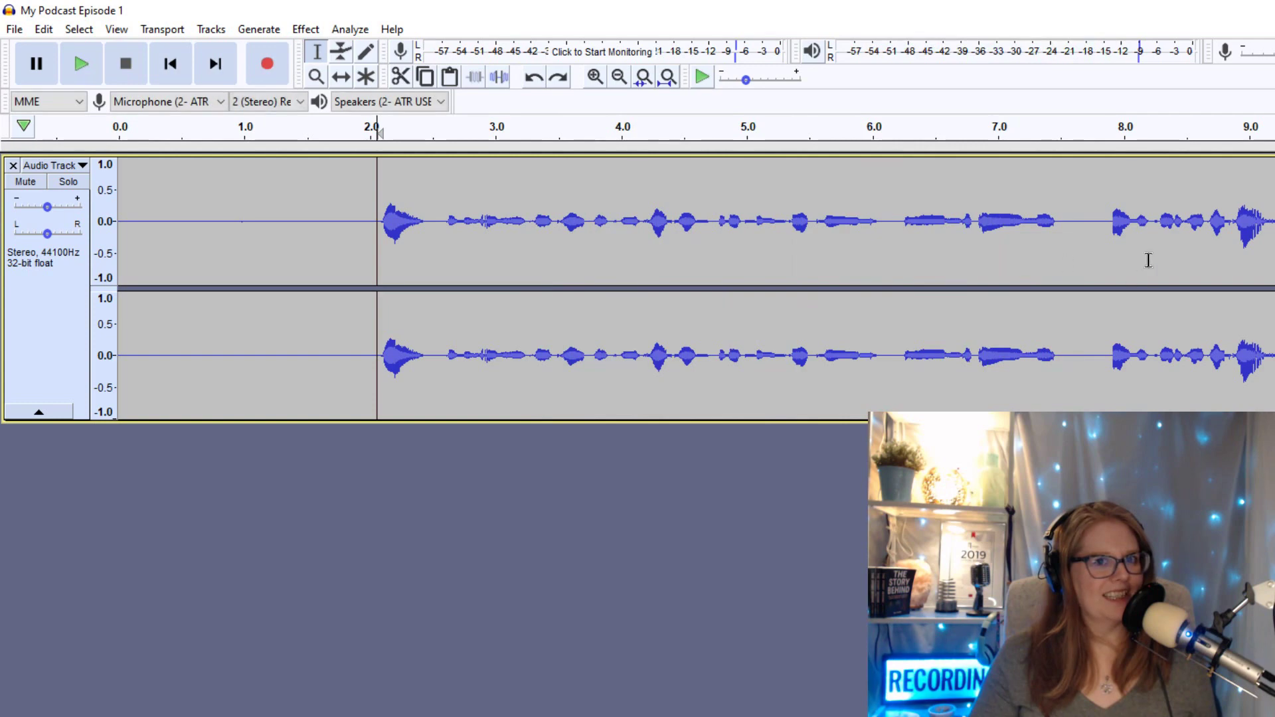
pyautogui.moveTo(1068, 226); pyautogui.dragTo(973, 232)
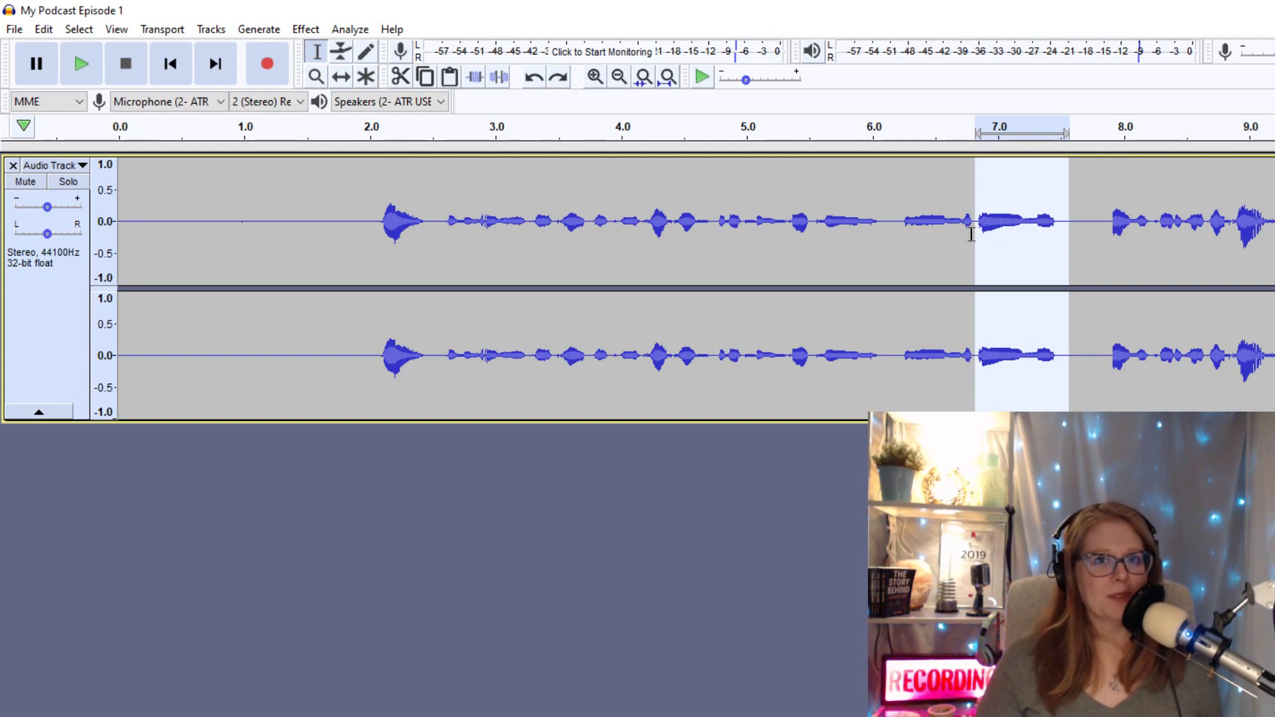
pyautogui.press('Delete')
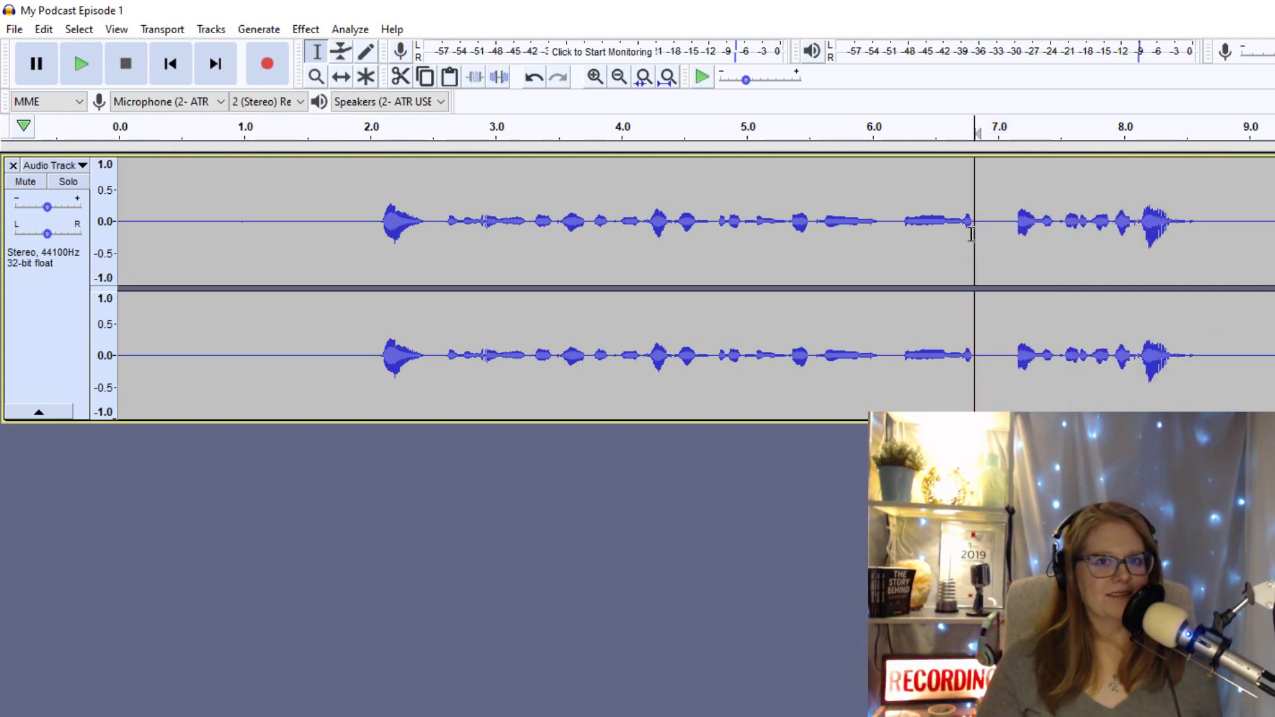
# - Undo the deletion and silence that stretch instead, playing from 6 seconds to compare
pyautogui.click(533, 78)
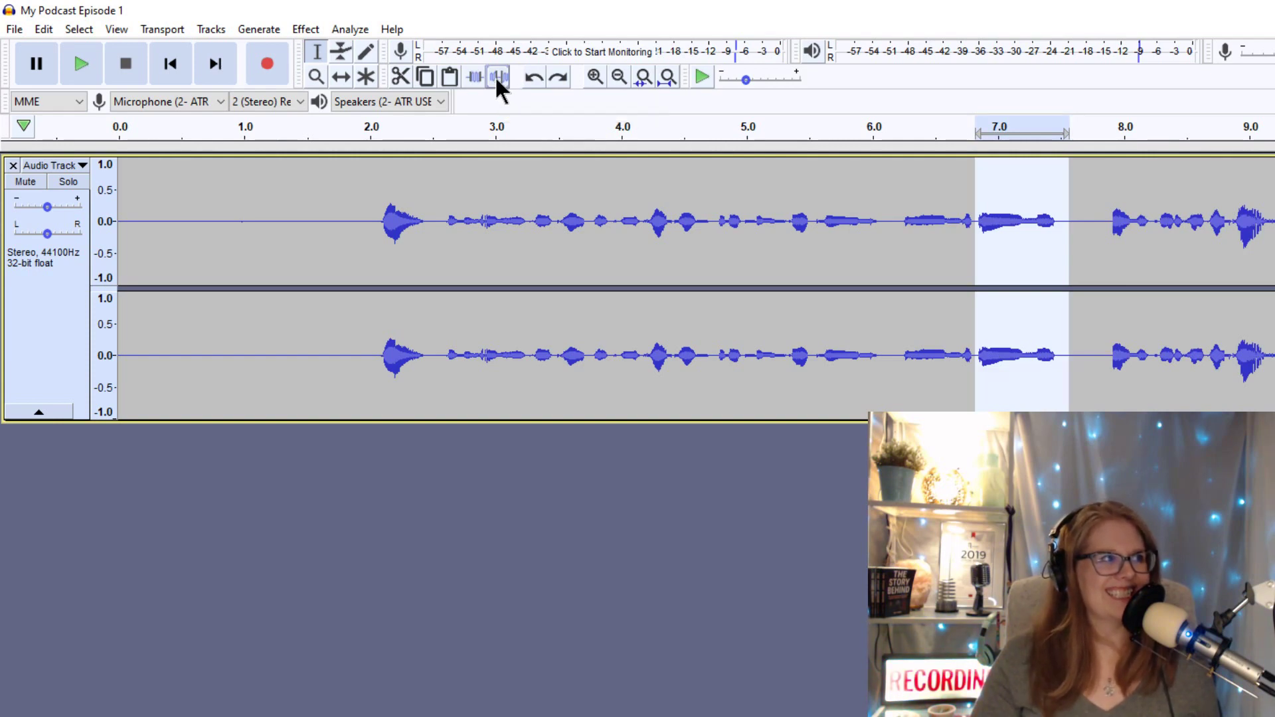
pyautogui.click(495, 74)
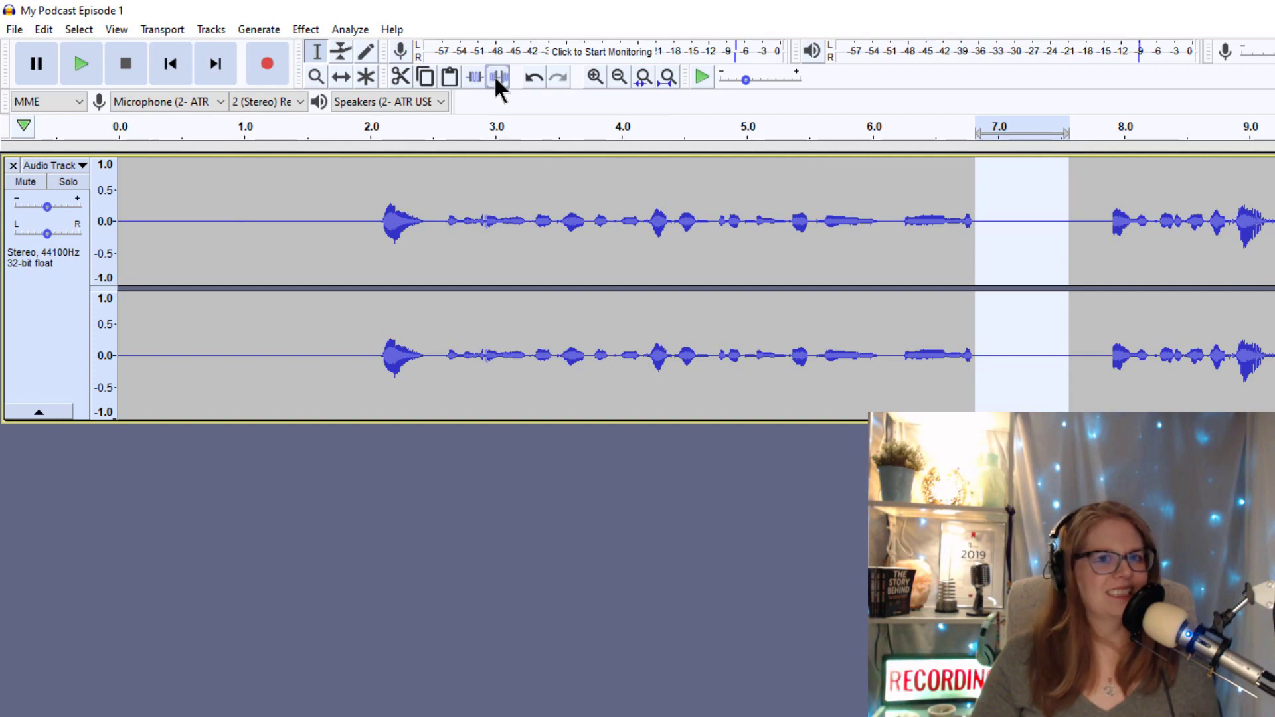
pyautogui.click(878, 232)
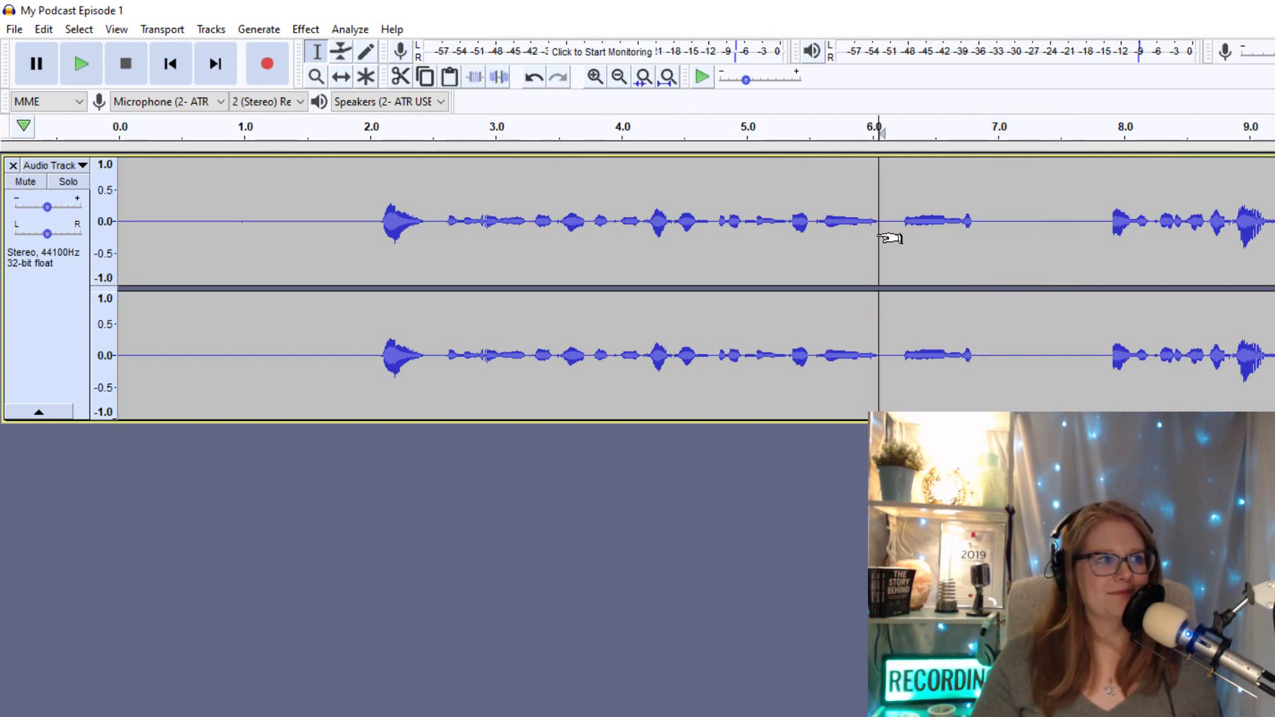
pyautogui.press('space')
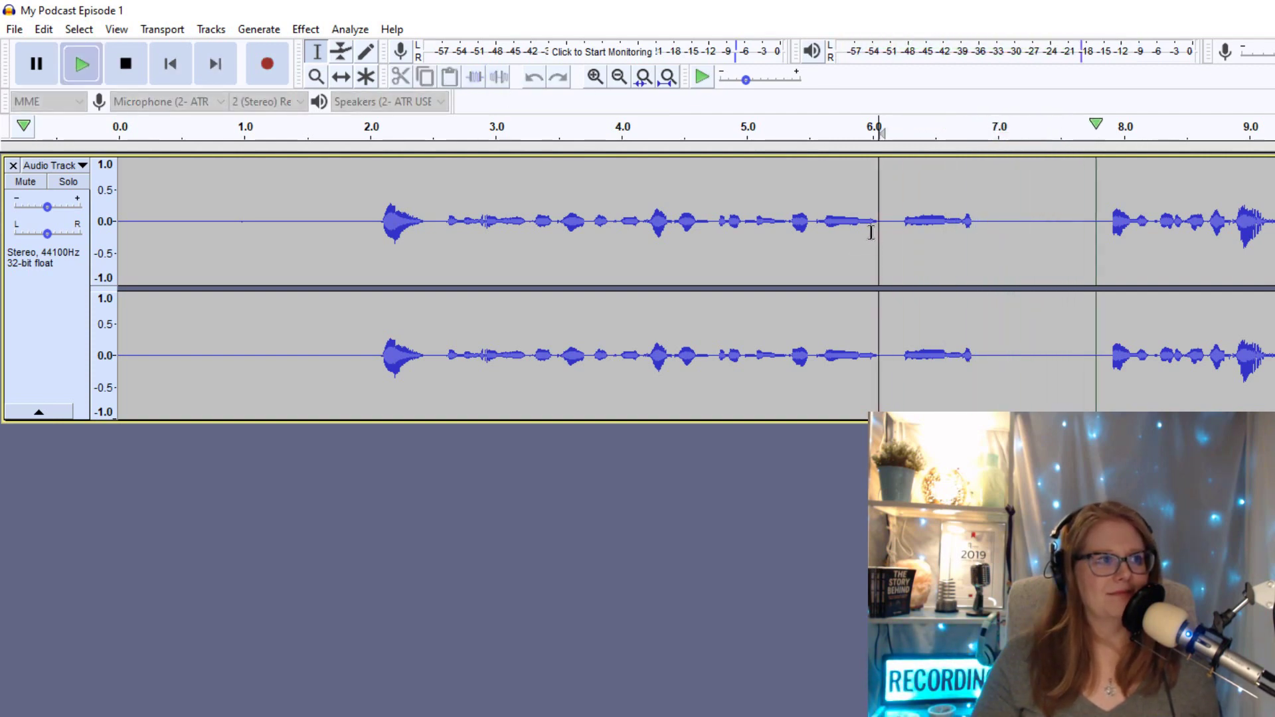
pyautogui.press('space')
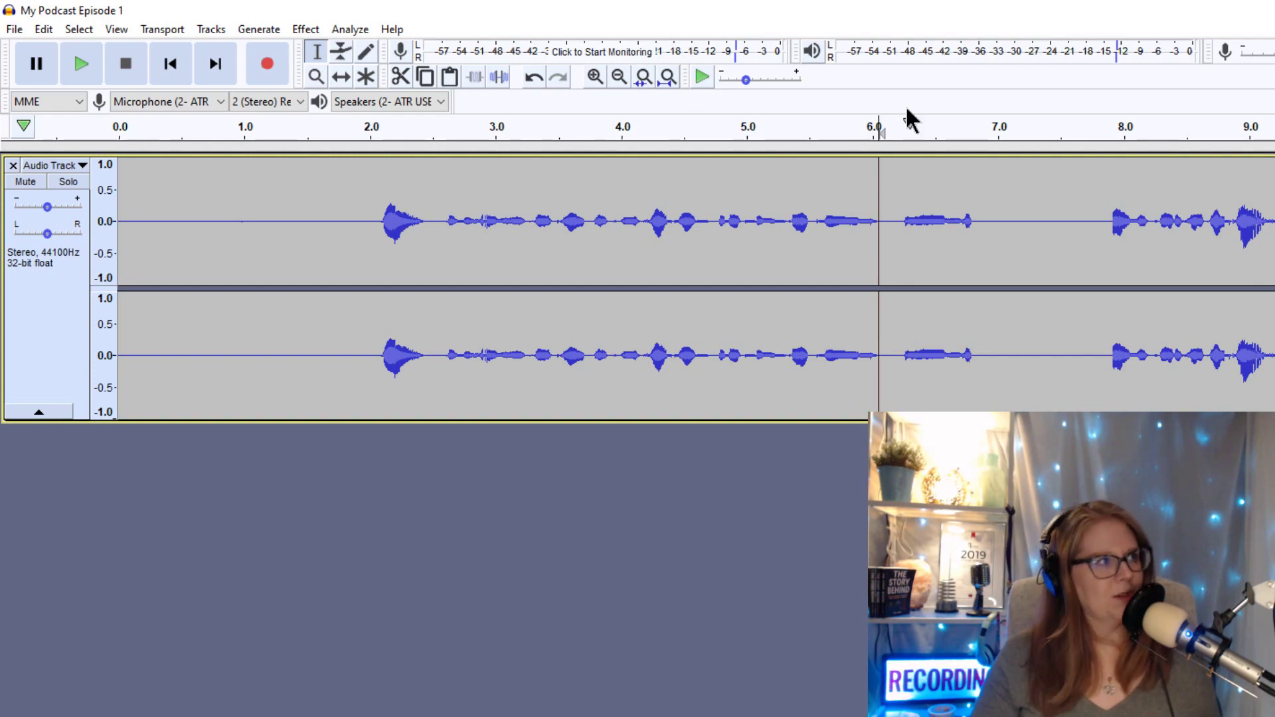
# - Undo the silencing, delete the 6.8–7.5 s stretch again, and place the cursor near 5.3 s
pyautogui.click(533, 77)
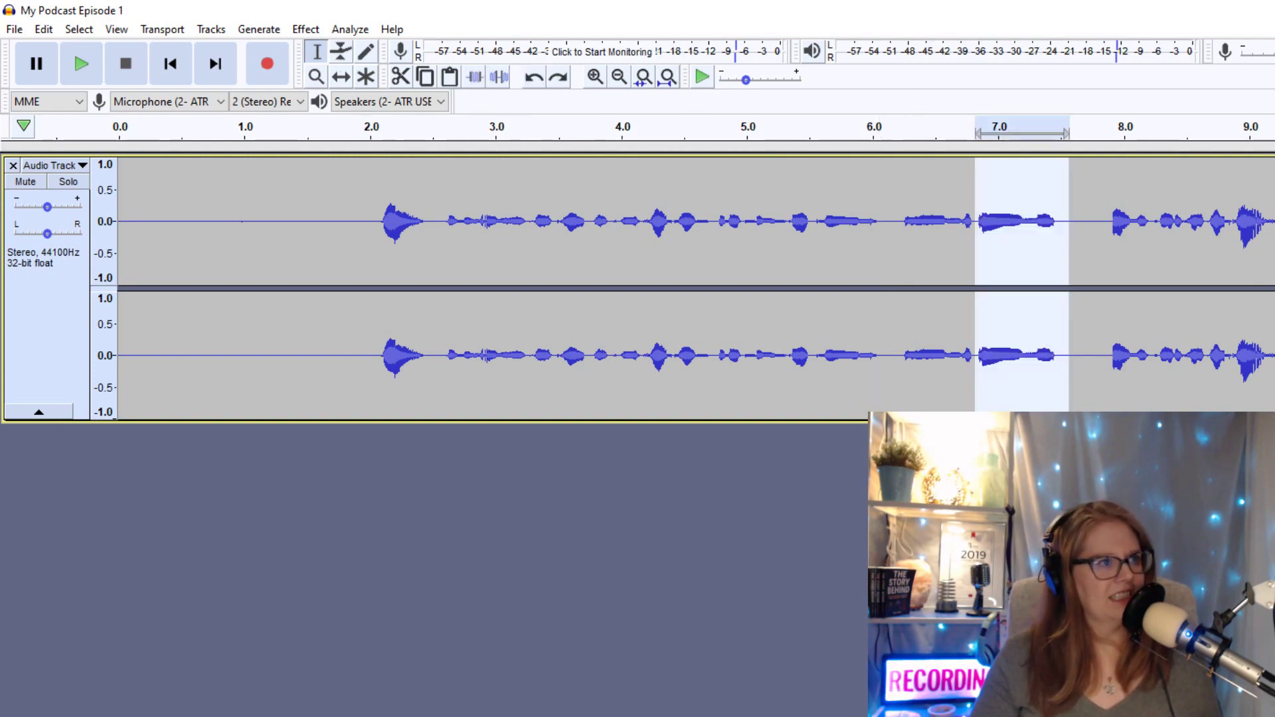
pyautogui.press('Delete')
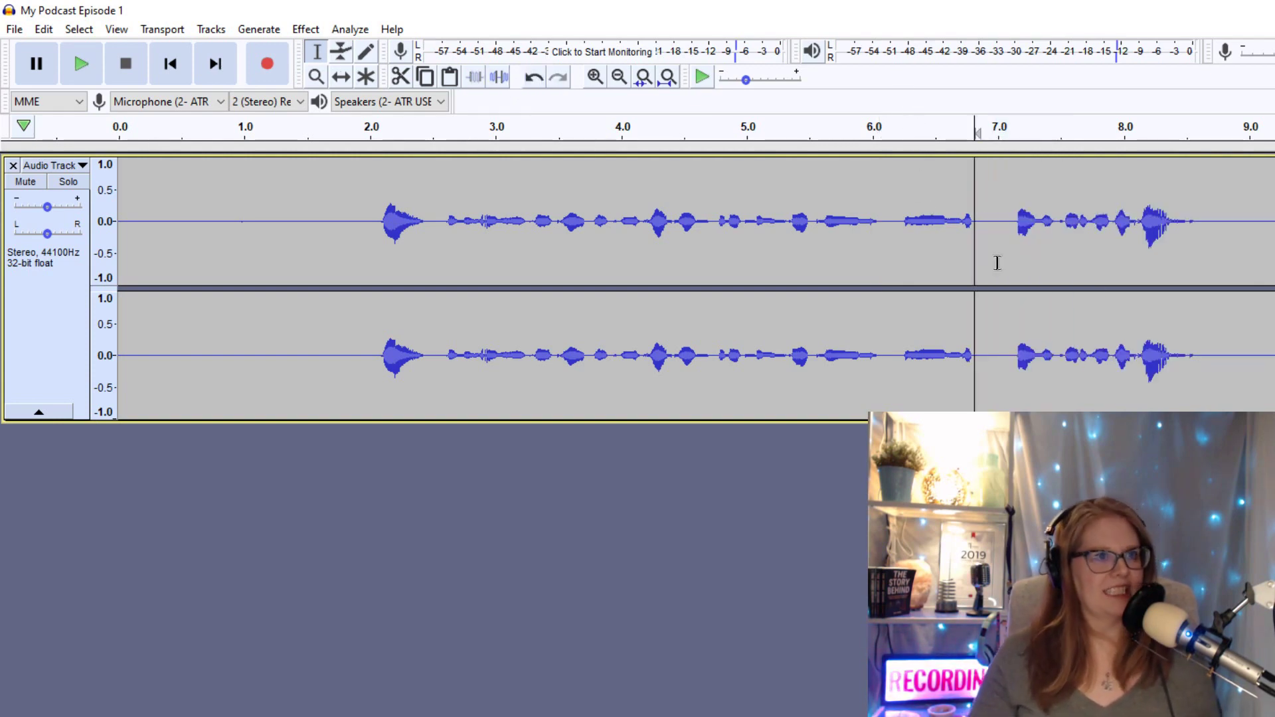
pyautogui.click(777, 263)
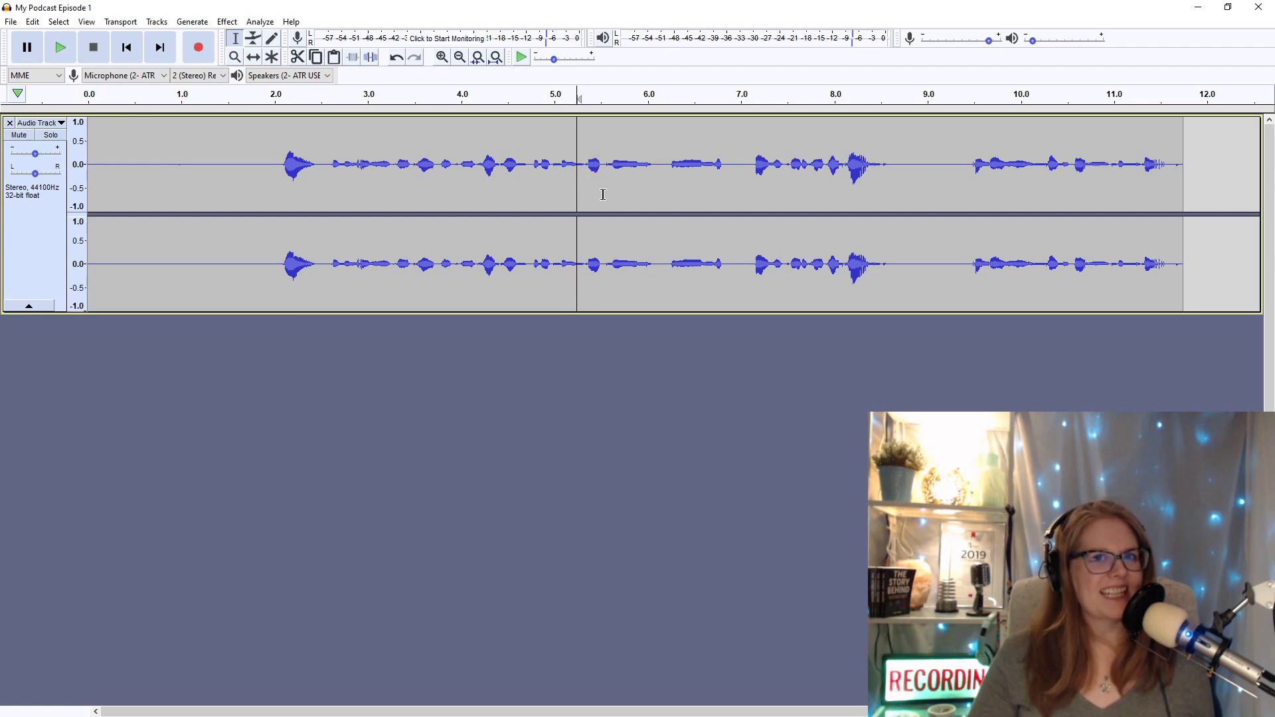
# - Play from 5.3 s, delete all audio after about 8.7 seconds, and restore the window down
pyautogui.click(64, 49)
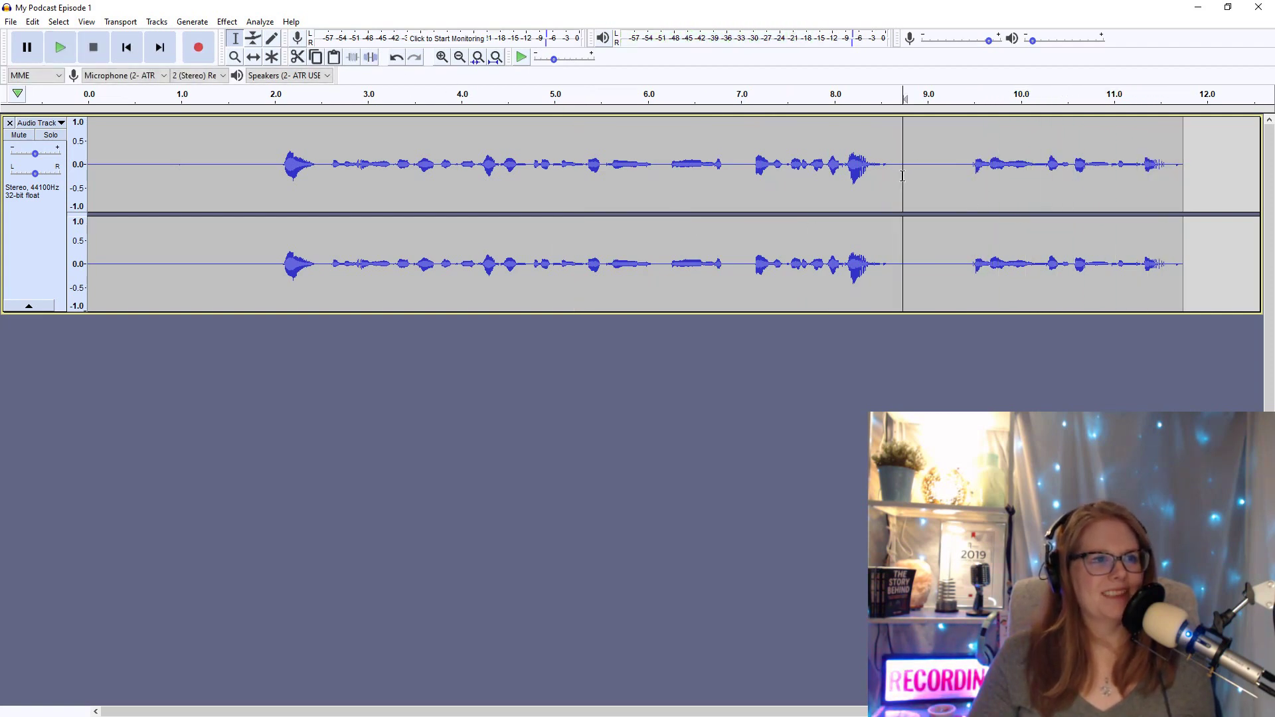
pyautogui.moveTo(902, 176); pyautogui.dragTo(1177, 211)
pyautogui.press('Delete')
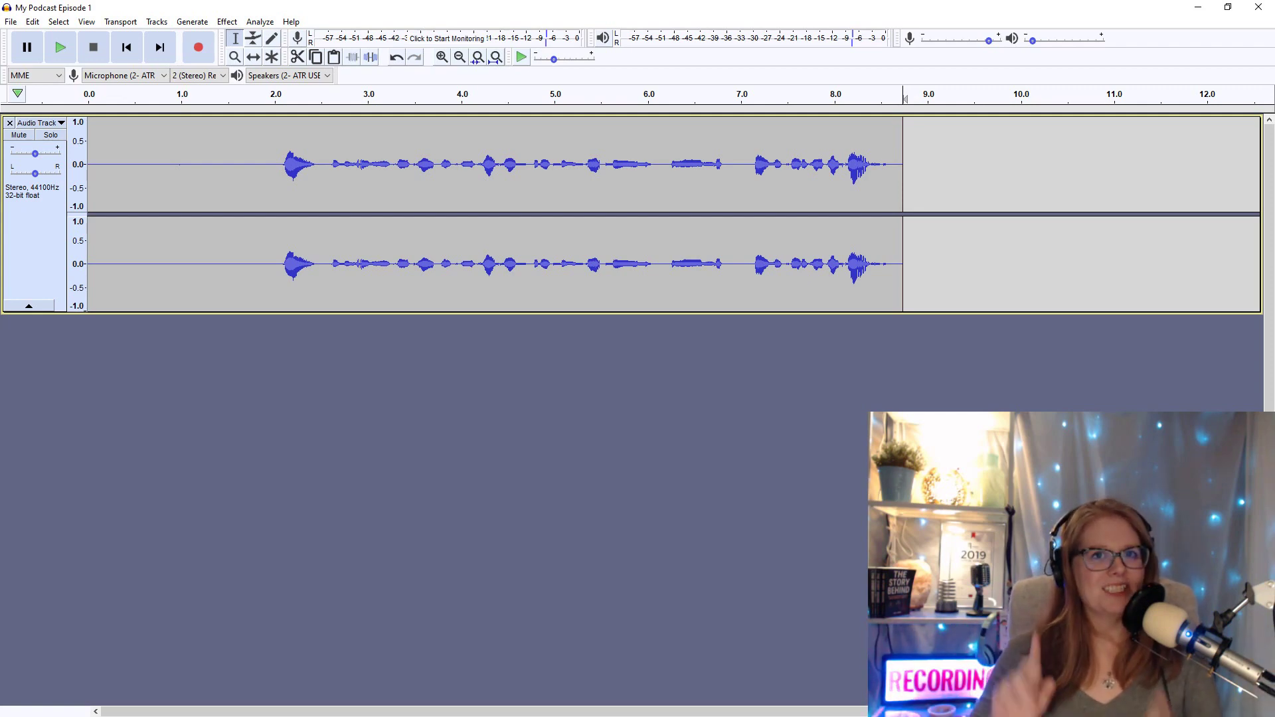
pyautogui.press('super+Down')
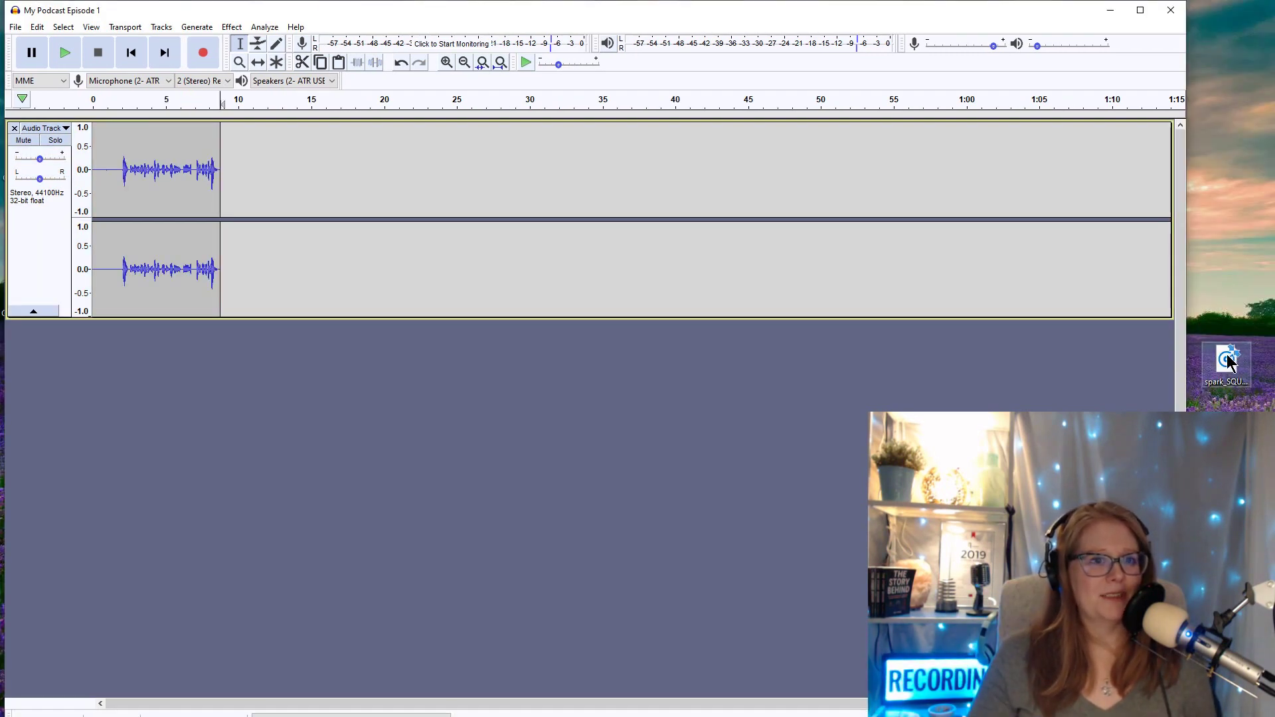
# - Drag the spark_SQU… music file from the desktop into Audacity as a new track
pyautogui.moveTo(1229, 362); pyautogui.dragTo(739, 377)
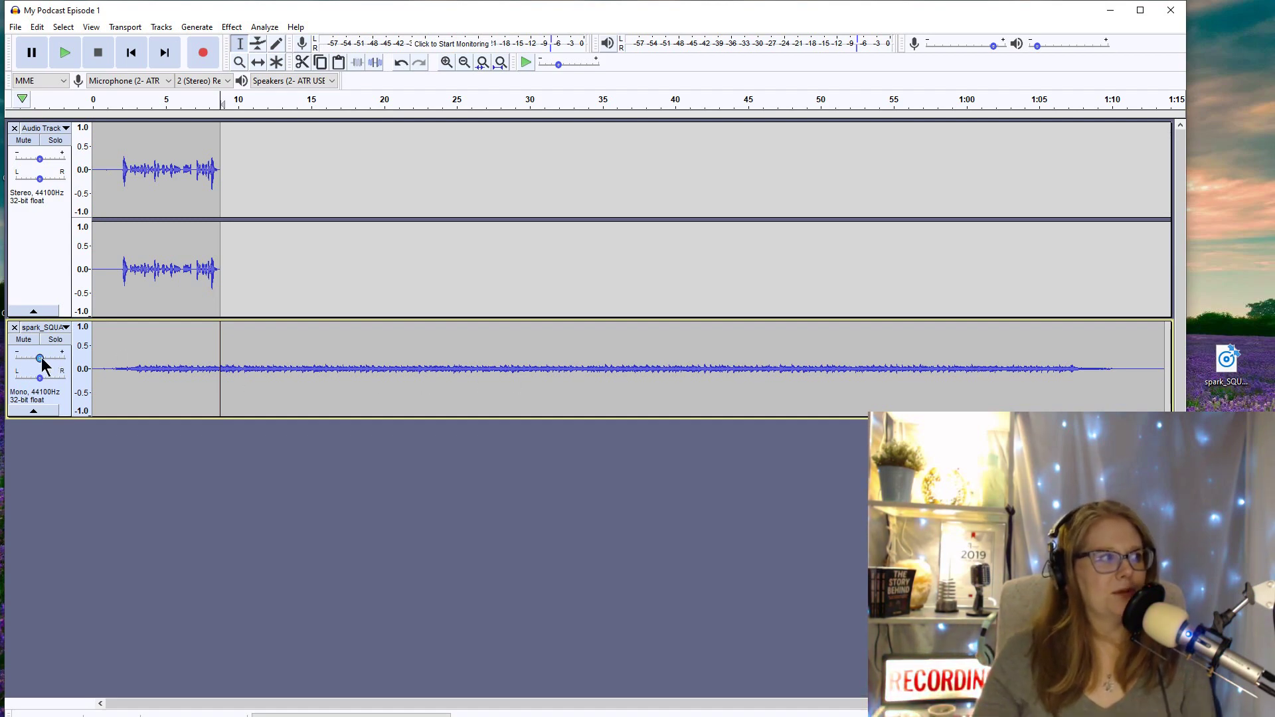
# - Raise the music track's gain to +8 dB and shift the voice clip later on the timeline
pyautogui.moveTo(49, 357); pyautogui.dragTo(53, 358)
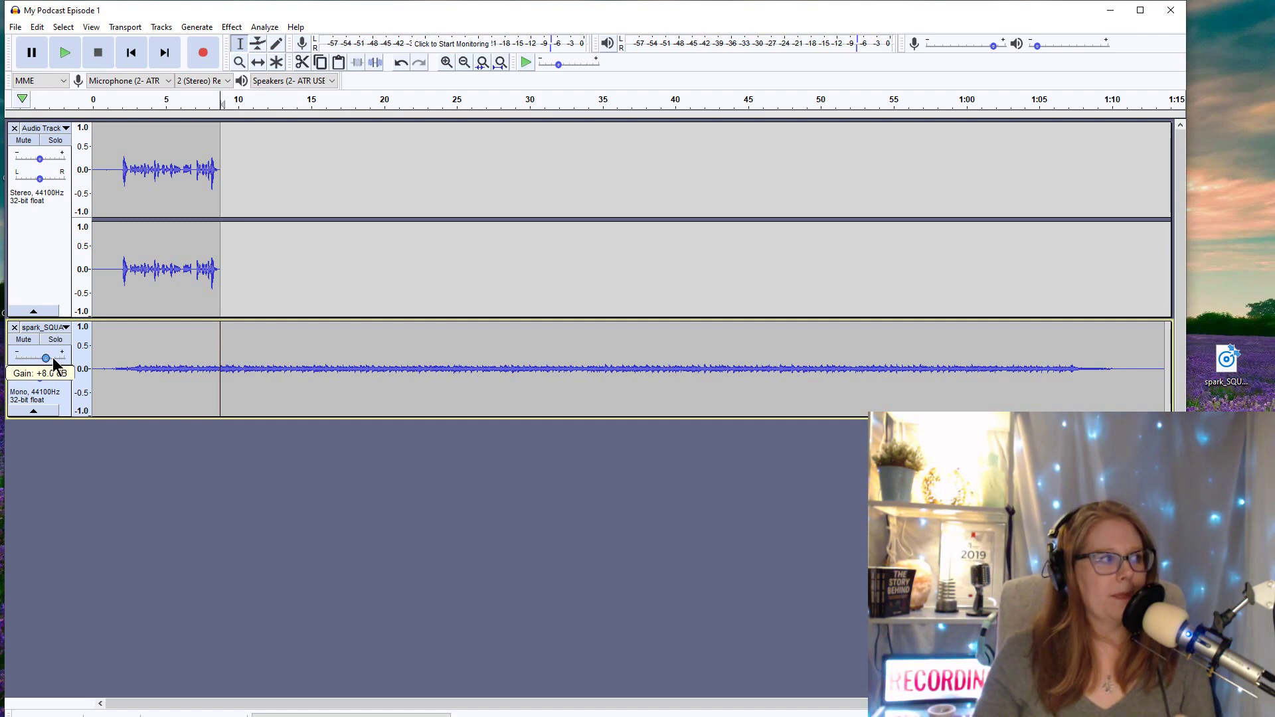
pyautogui.click(256, 64)
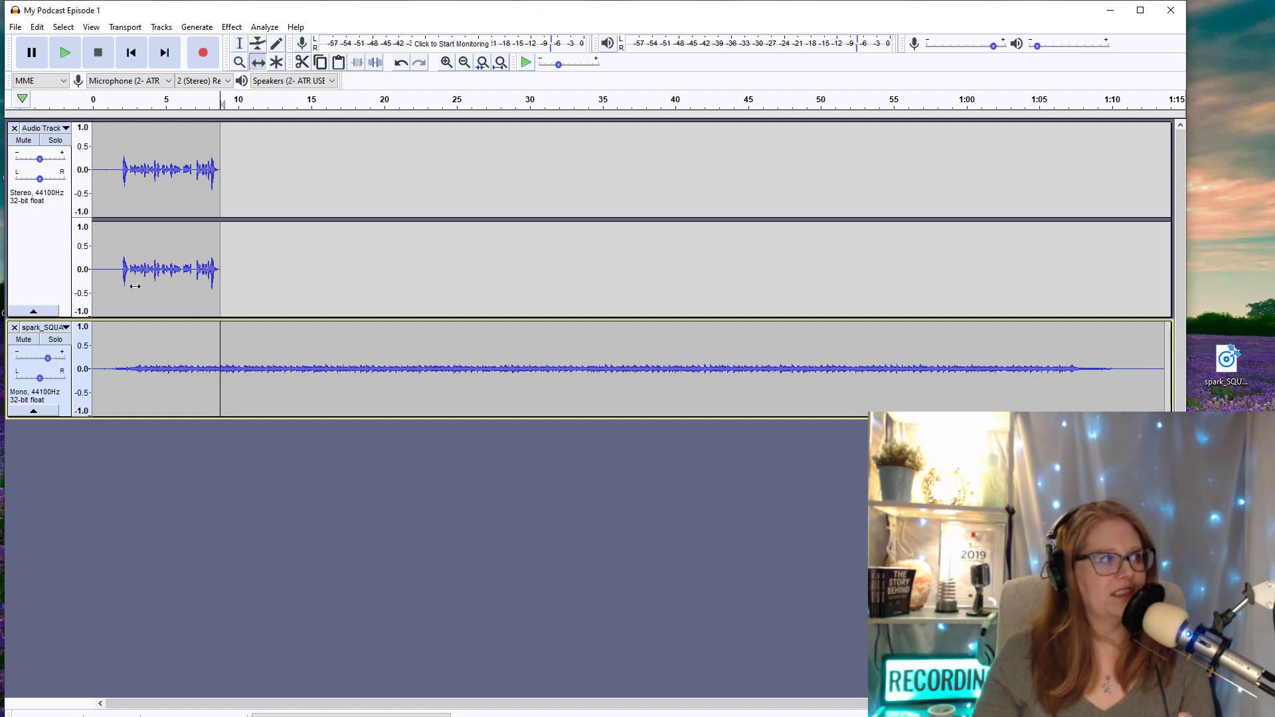
pyautogui.moveTo(135, 284); pyautogui.dragTo(178, 274)
# - Delete the music from about 10 to 58.6 seconds
pyautogui.press('F1')
pyautogui.moveTo(940, 359); pyautogui.dragTo(244, 350)
pyautogui.press('Delete')
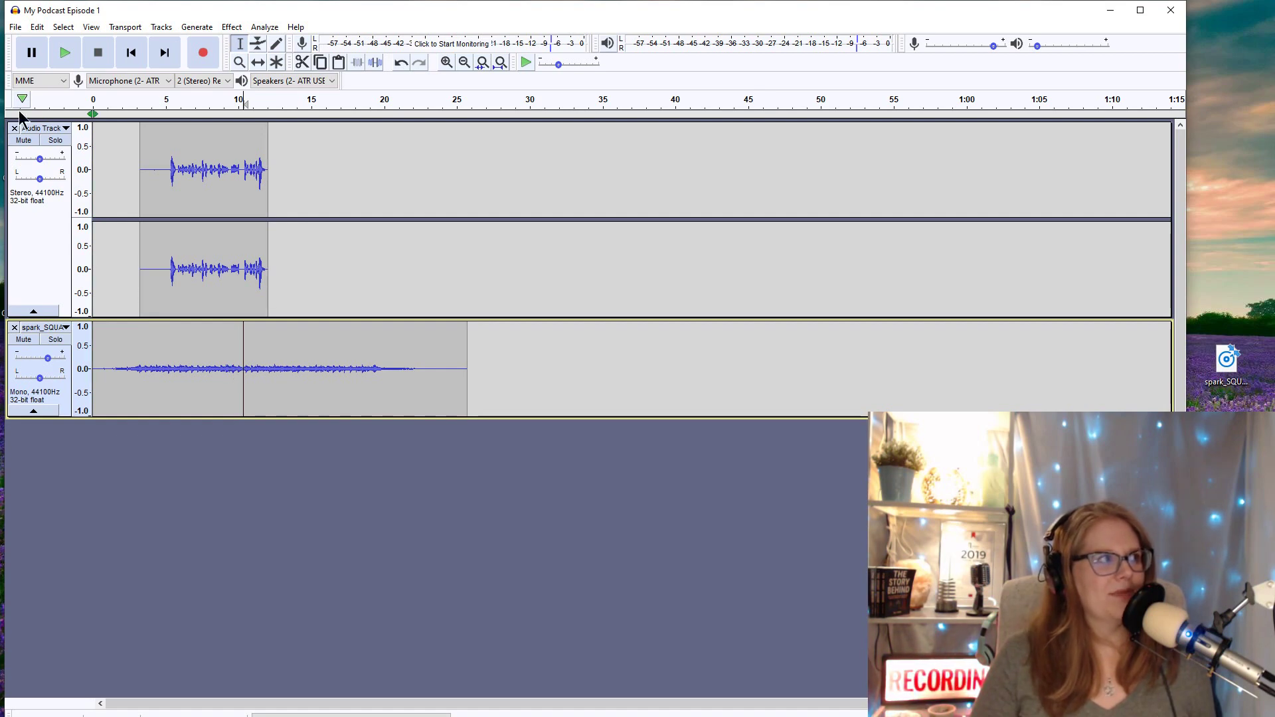
# - Split the music clip at about 10 seconds and move the second piece and the voice clip later
pyautogui.click(38, 26)
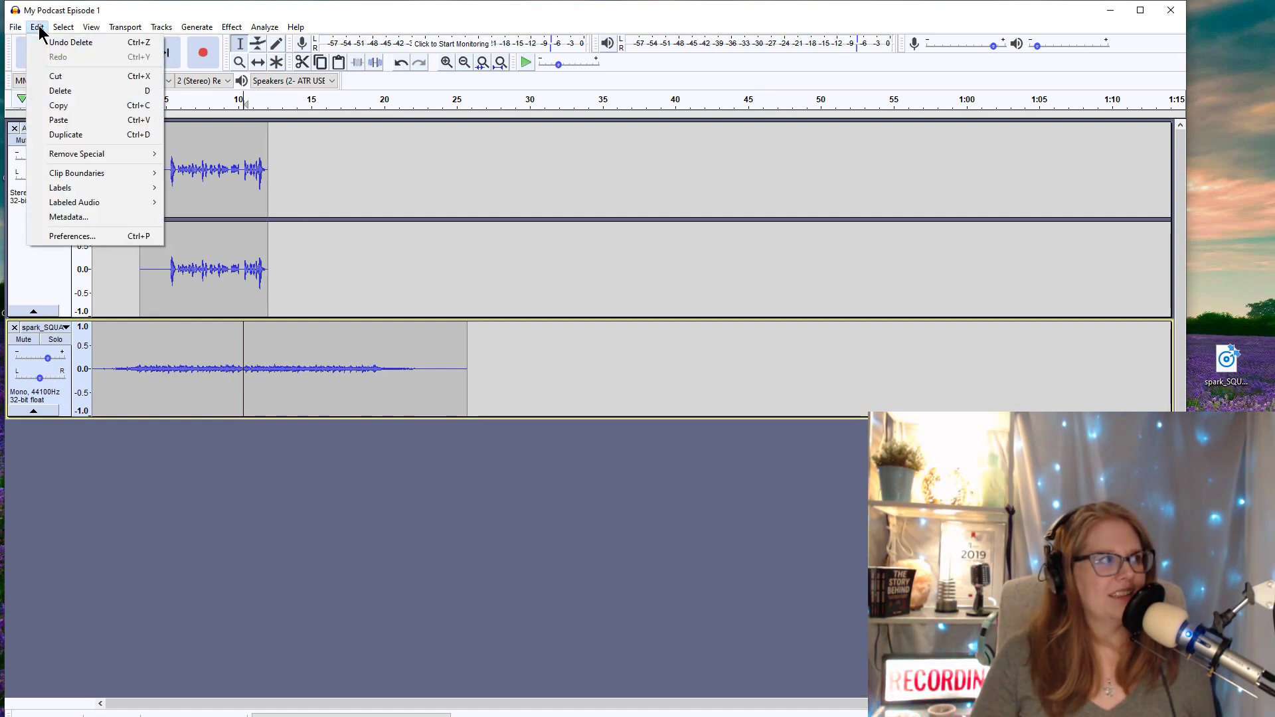
pyautogui.moveTo(57, 172)
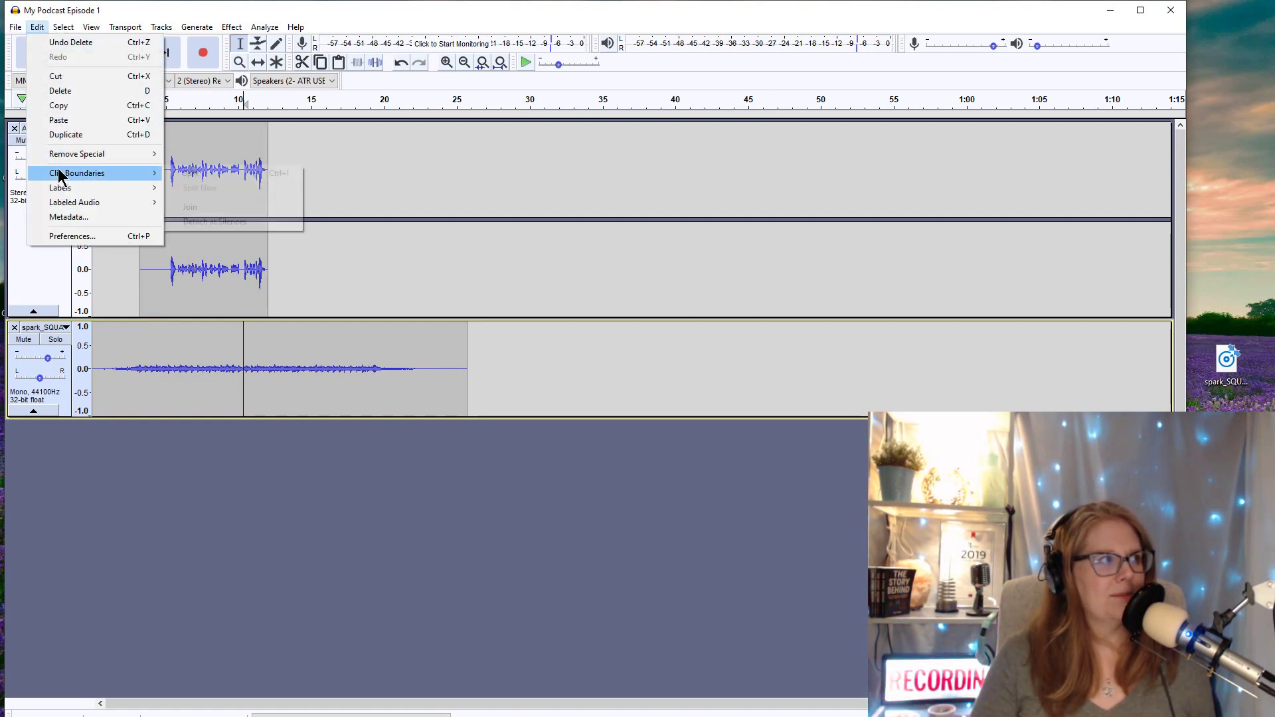
pyautogui.click(208, 174)
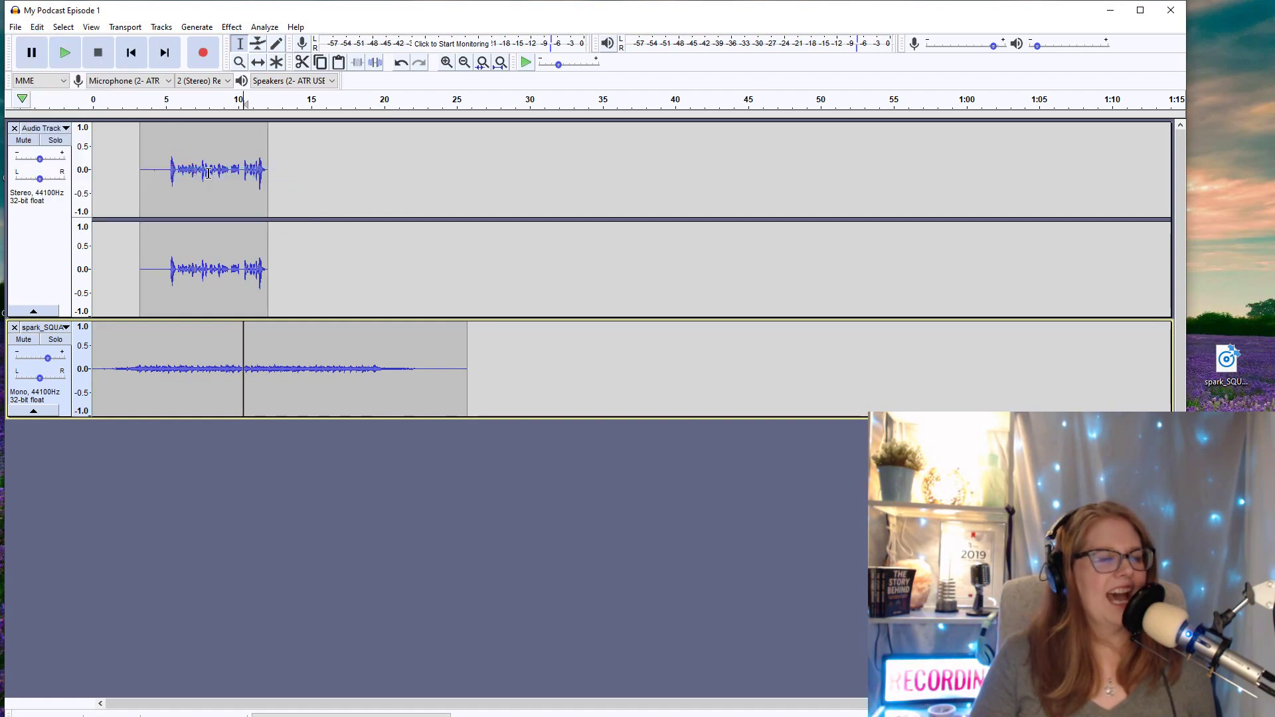
pyautogui.click(258, 62)
pyautogui.moveTo(288, 366); pyautogui.dragTo(317, 365)
pyautogui.moveTo(240, 284); pyautogui.dragTo(290, 284)
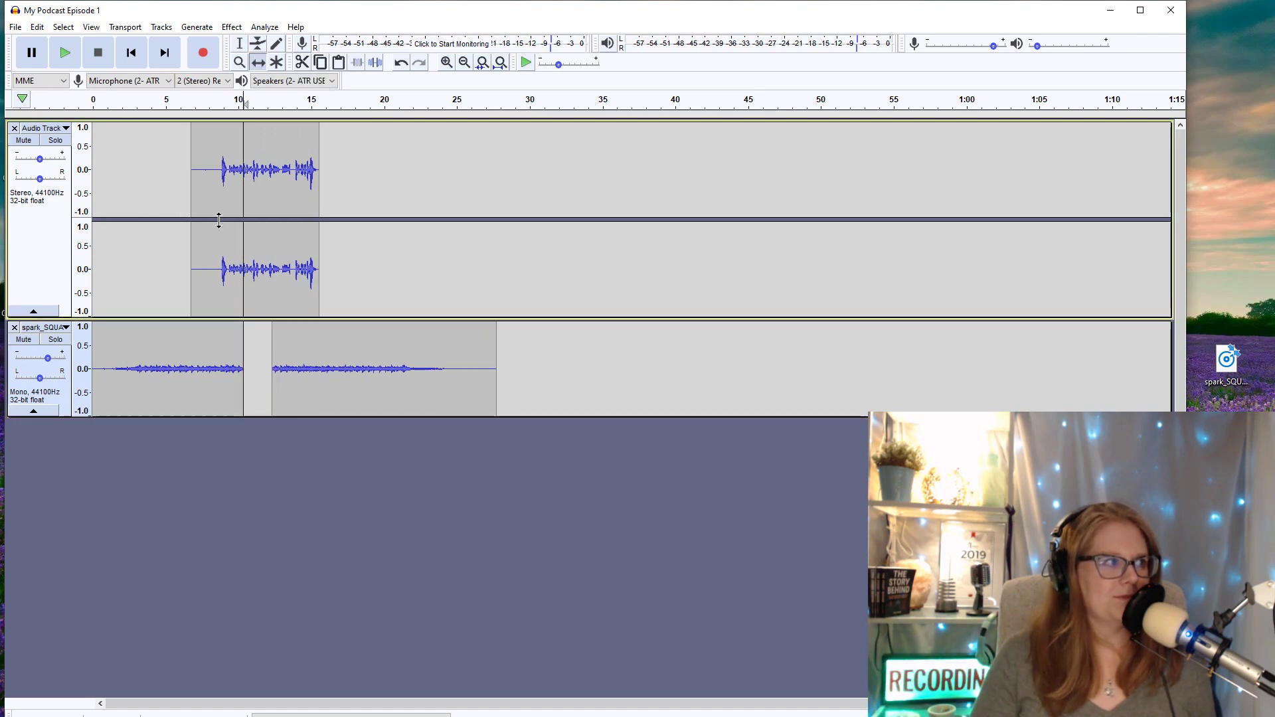
# - Delete the silence at the start of the voice clip
pyautogui.press('F1')
pyautogui.moveTo(219, 178); pyautogui.dragTo(193, 178)
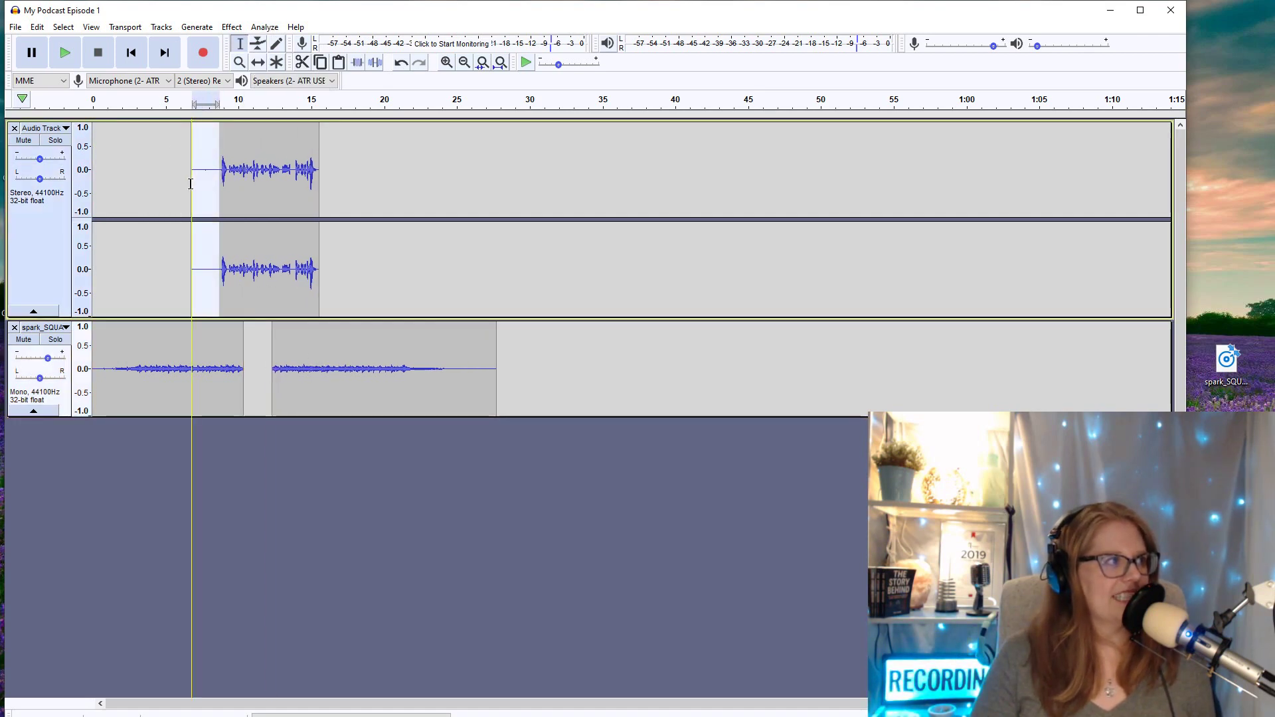
pyautogui.press('Delete')
# - Delete two stretches of music near the split and move the voice clip slightly earlier
pyautogui.moveTo(180, 366); pyautogui.dragTo(240, 369)
pyautogui.press('Delete')
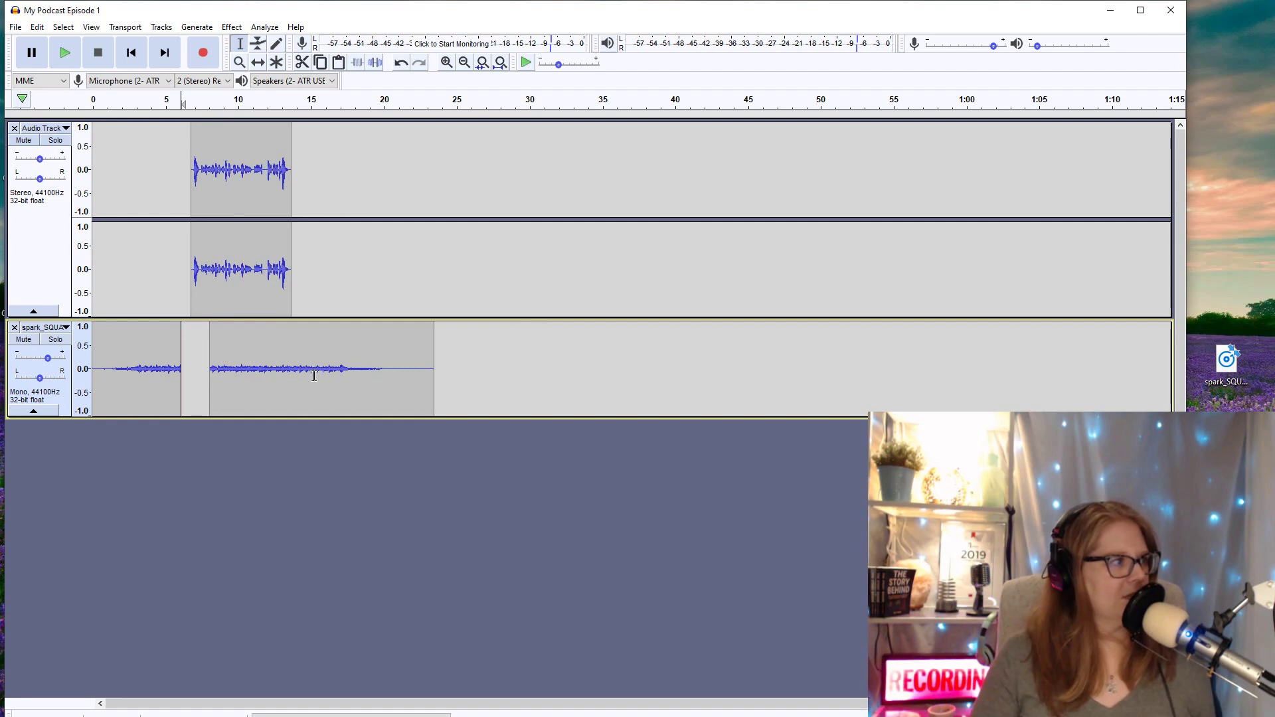
pyautogui.moveTo(293, 377); pyautogui.dragTo(214, 379)
pyautogui.press('Delete')
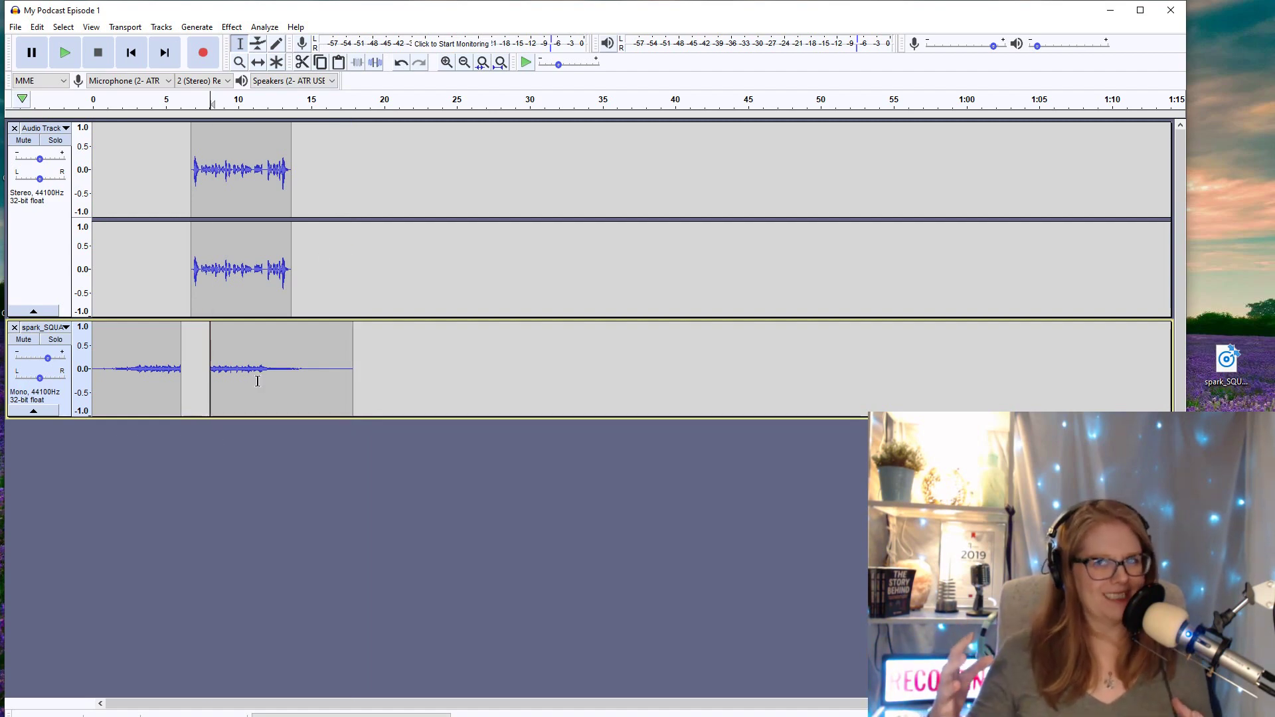
pyautogui.press('F5')
pyautogui.moveTo(141, 306); pyautogui.dragTo(108, 306)
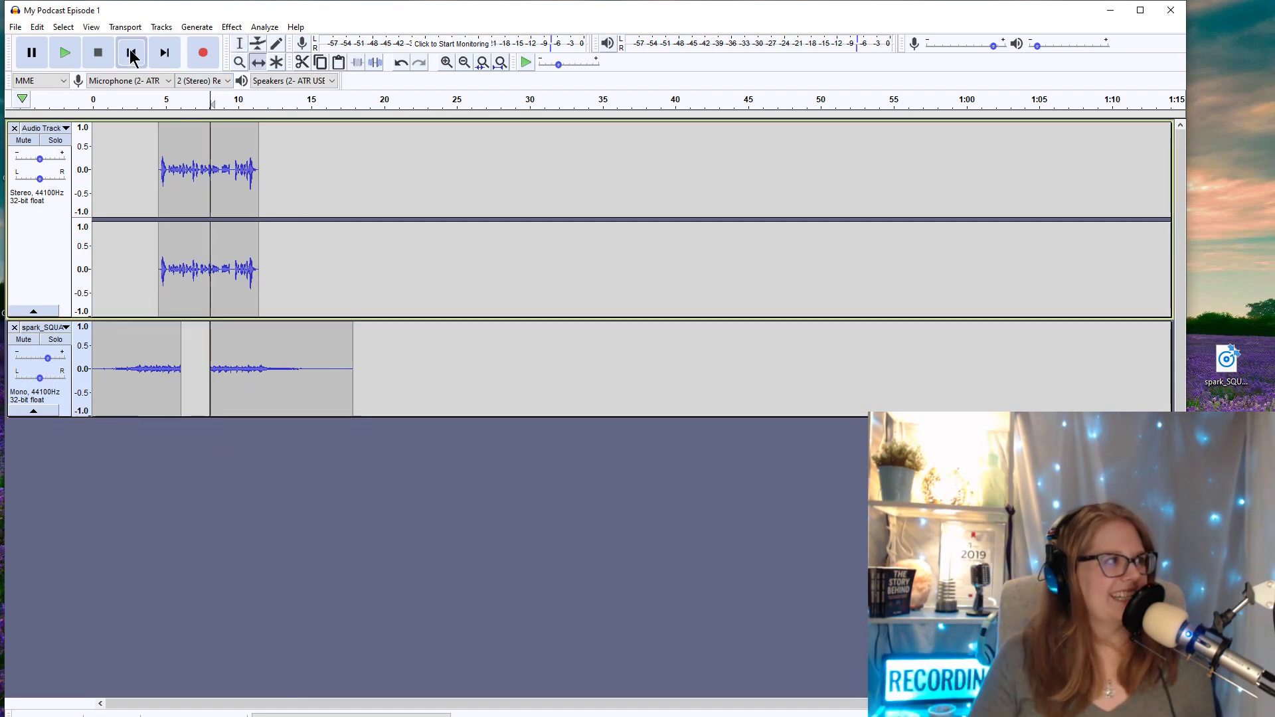
pyautogui.click(132, 54)
pyautogui.click(70, 62)
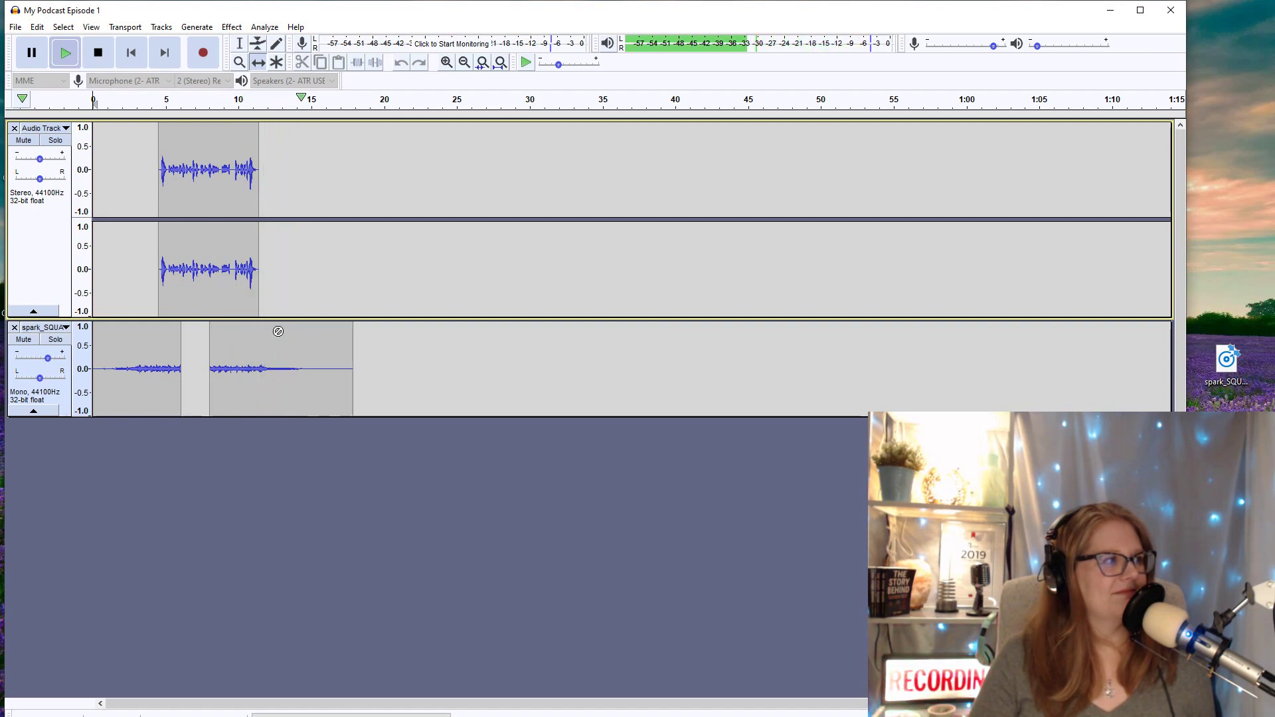
pyautogui.press('space')
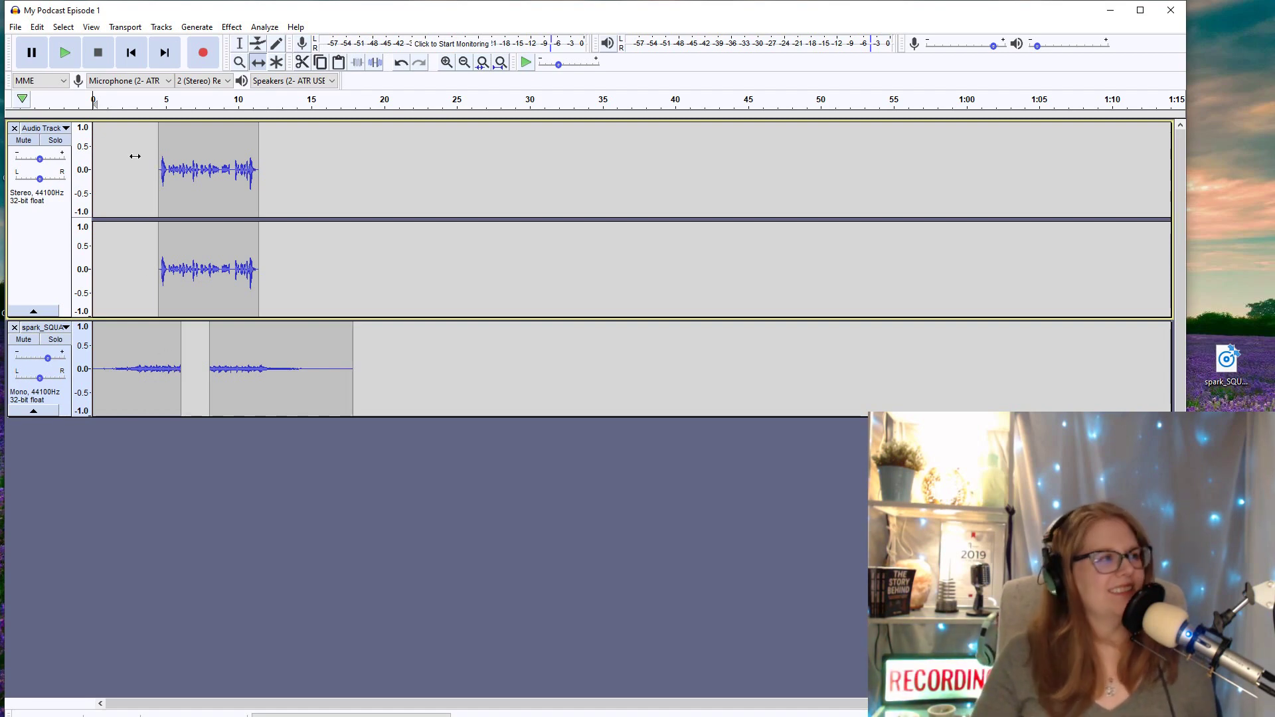
# - Add envelope points to fade the intro music down and fade the outro music up to full volume
pyautogui.click(258, 46)
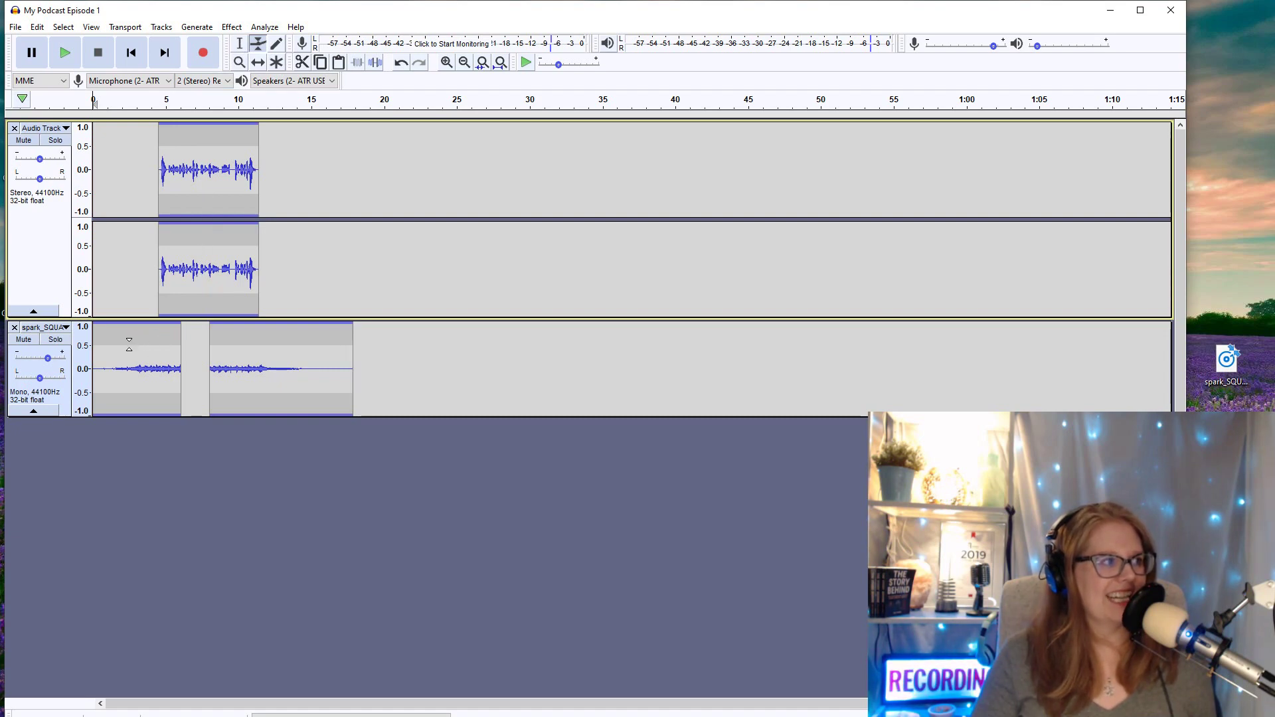
pyautogui.click(156, 344)
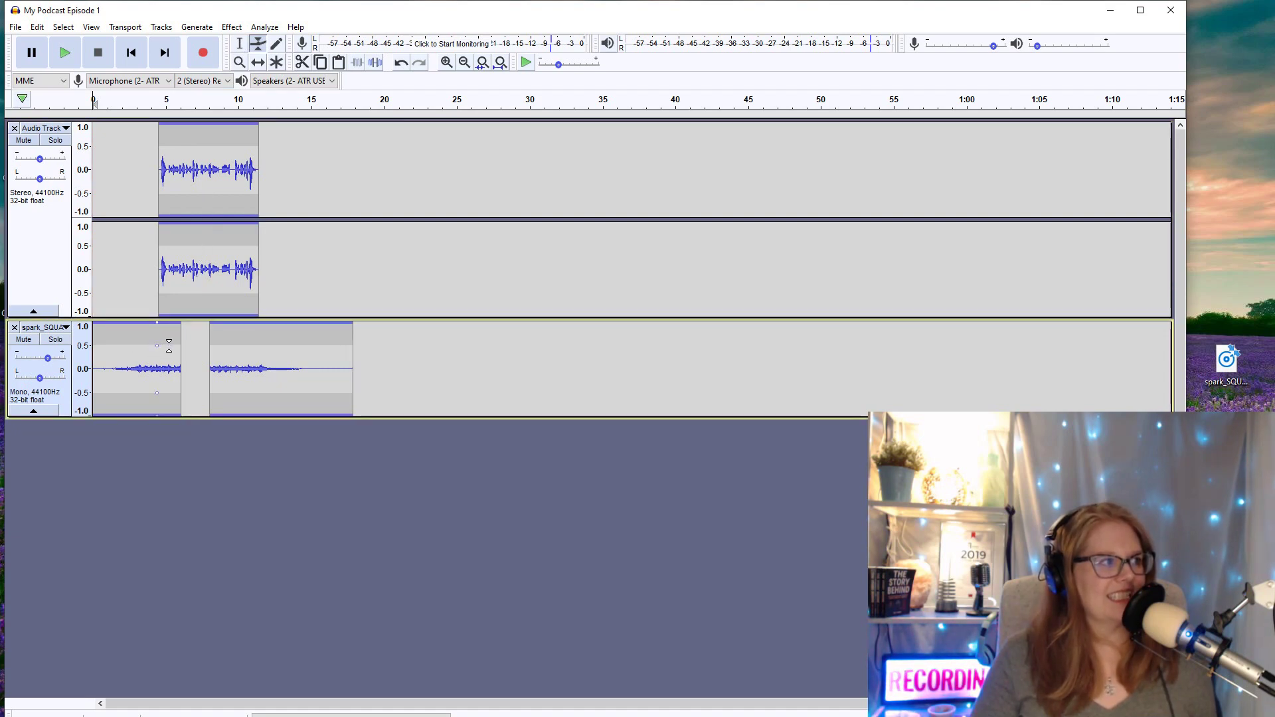
pyautogui.moveTo(170, 344)
pyautogui.mouseDown()
pyautogui.moveTo(172, 364)
pyautogui.moveTo(147, 347)
pyautogui.mouseUp()
pyautogui.click(224, 344)
pyautogui.moveTo(282, 345); pyautogui.dragTo(266, 330)
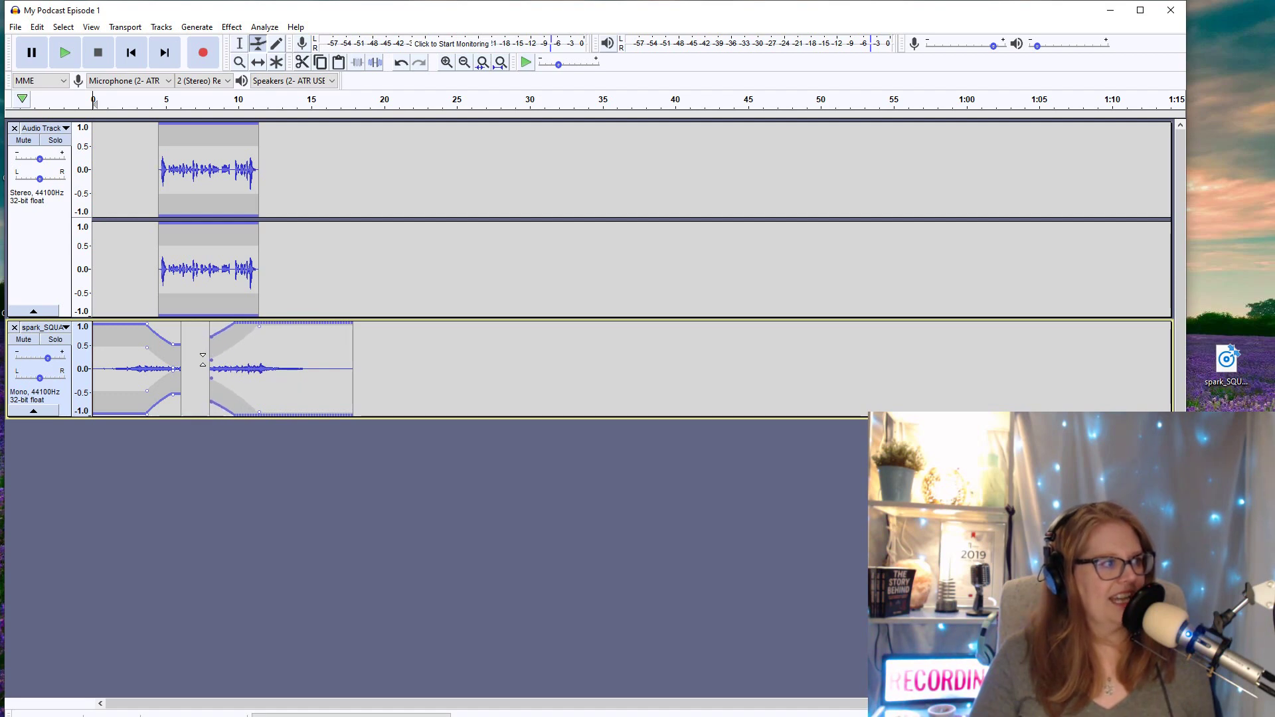
pyautogui.moveTo(212, 346); pyautogui.dragTo(194, 359)
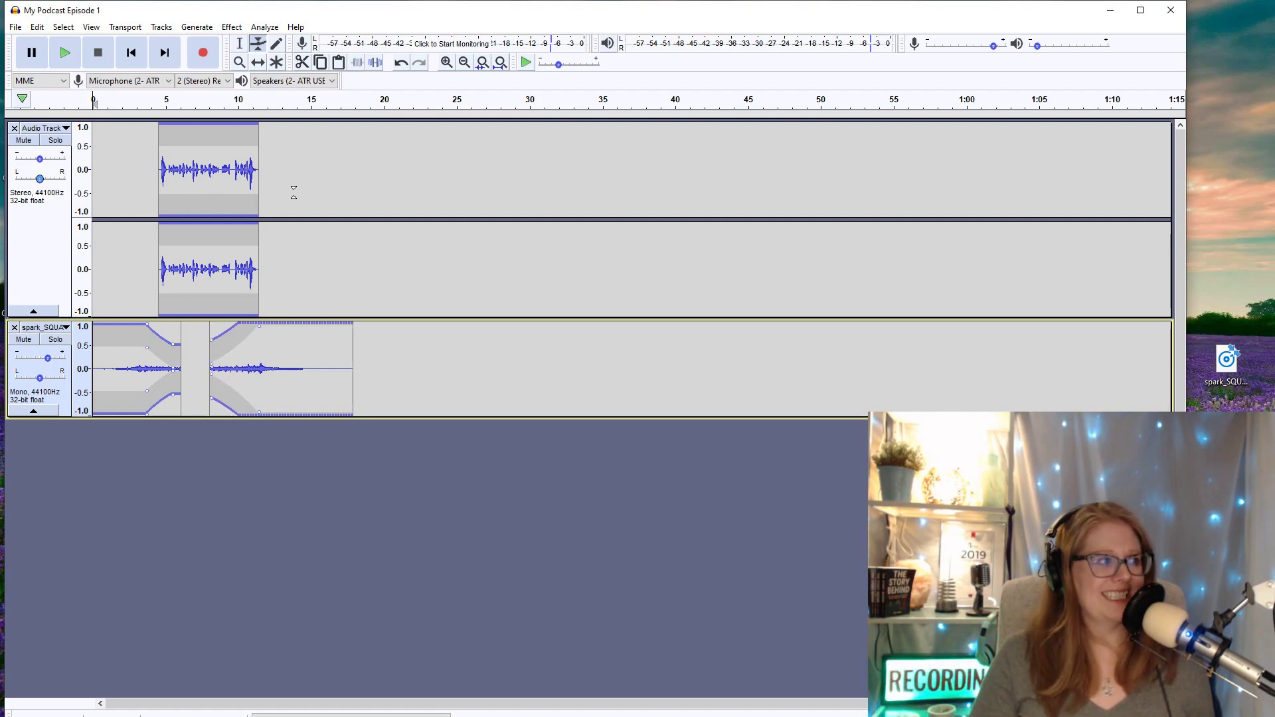
# - Play the opening of the mix back, then return to the Selection Tool
pyautogui.press('space')
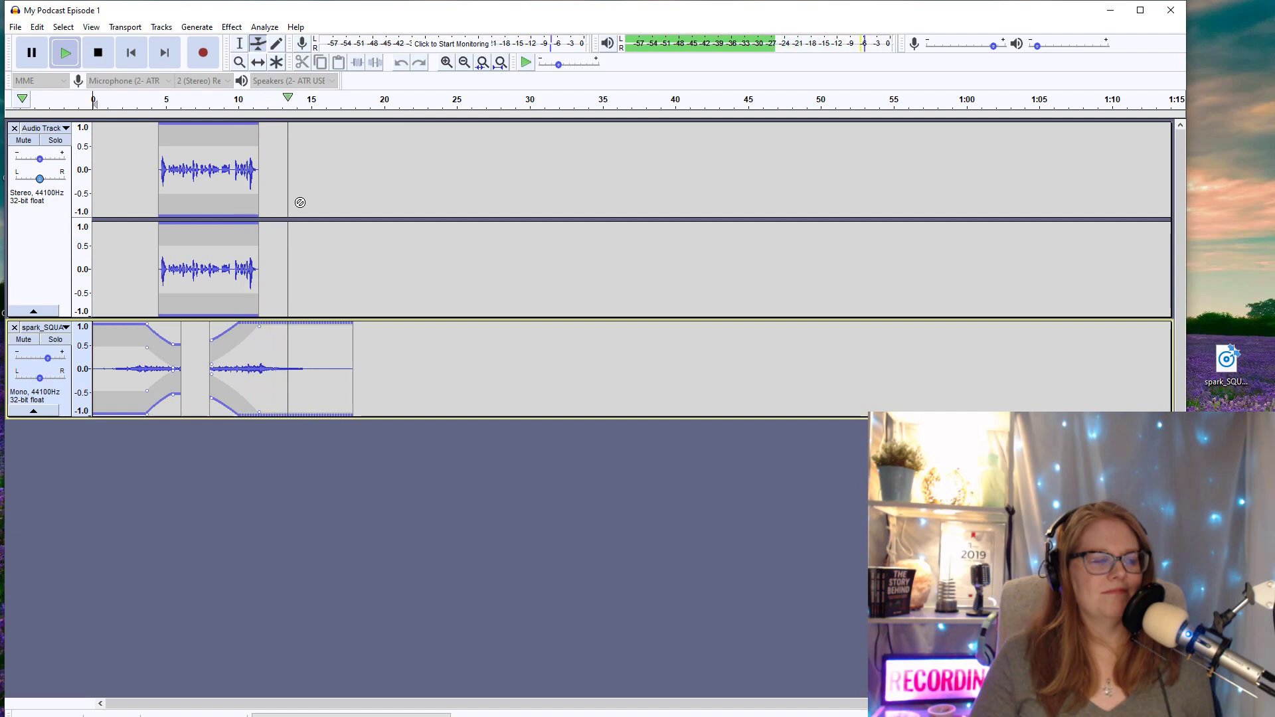
pyautogui.press('space')
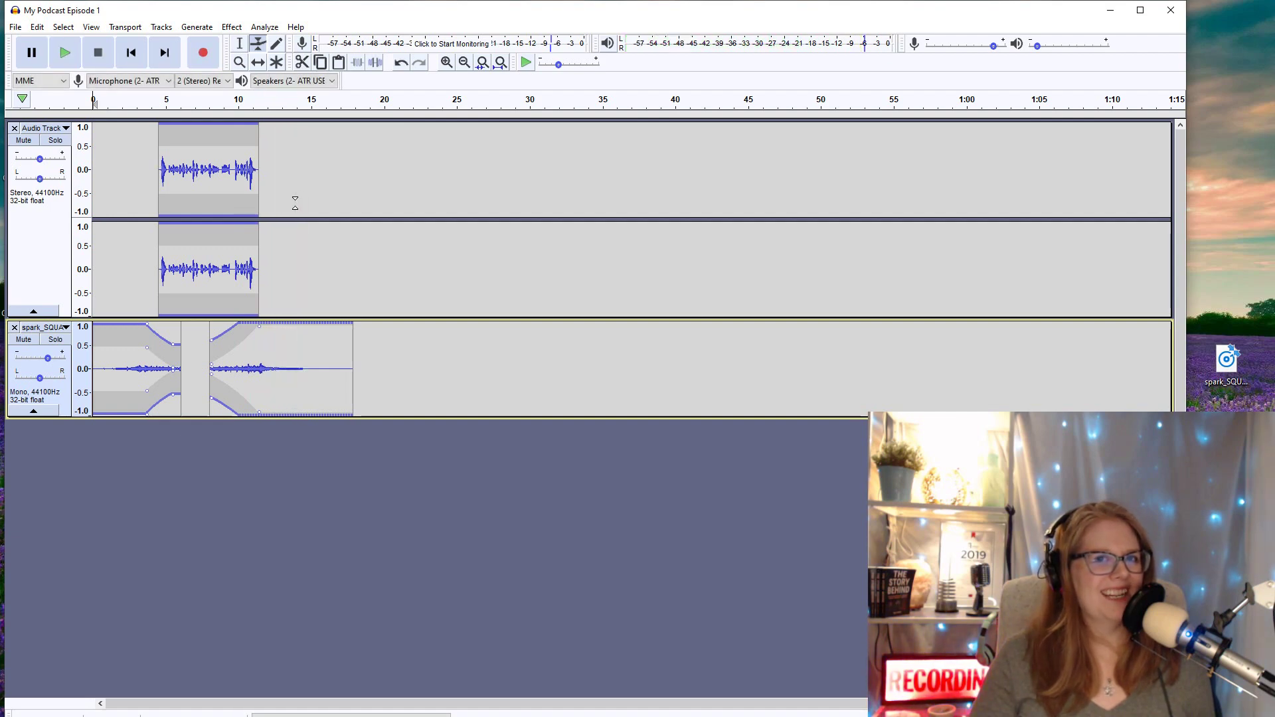
pyautogui.click(239, 45)
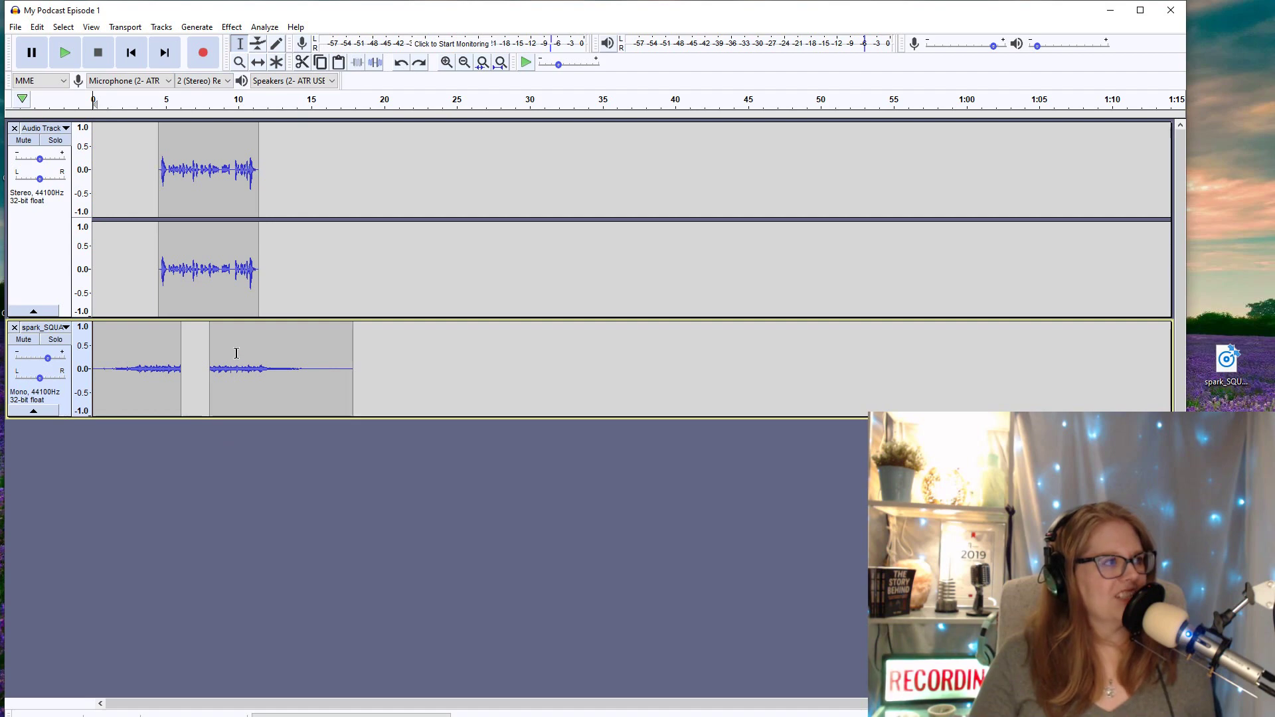
# - Delete the opening portion of the second music clip and shift that clip slightly later
pyautogui.moveTo(247, 356); pyautogui.dragTo(207, 362)
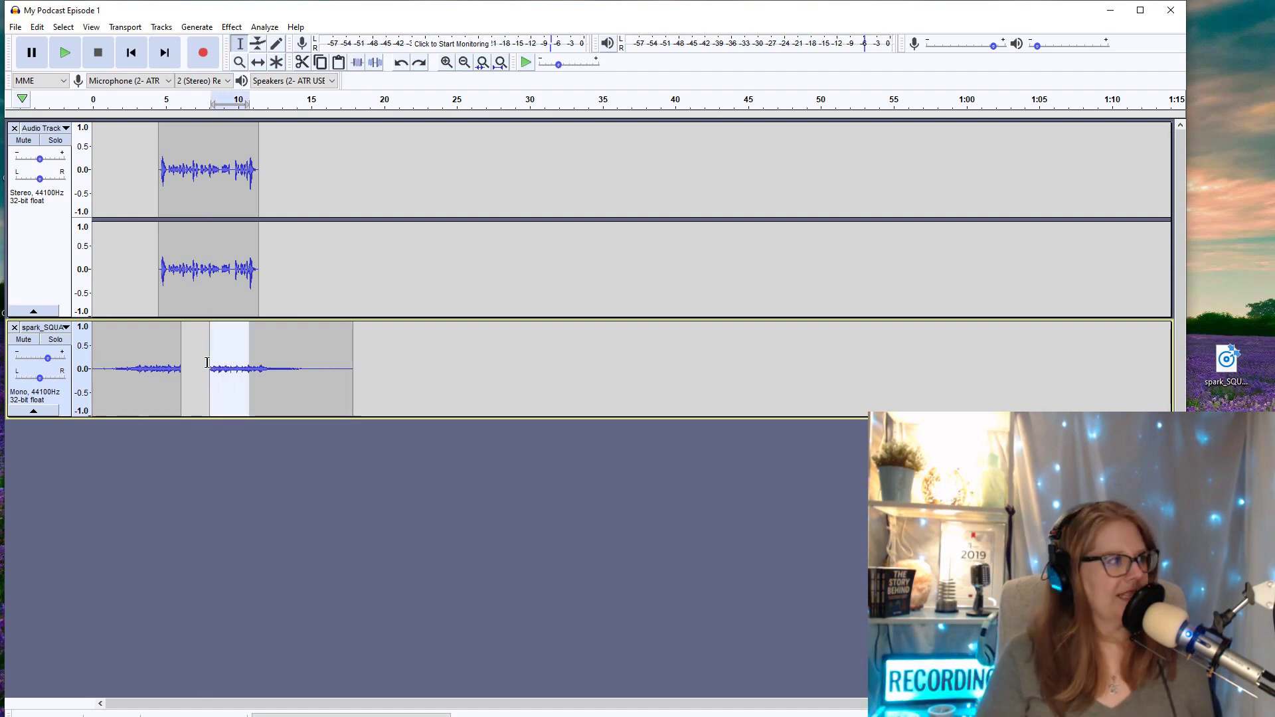
pyautogui.press('Delete')
pyautogui.click(258, 62)
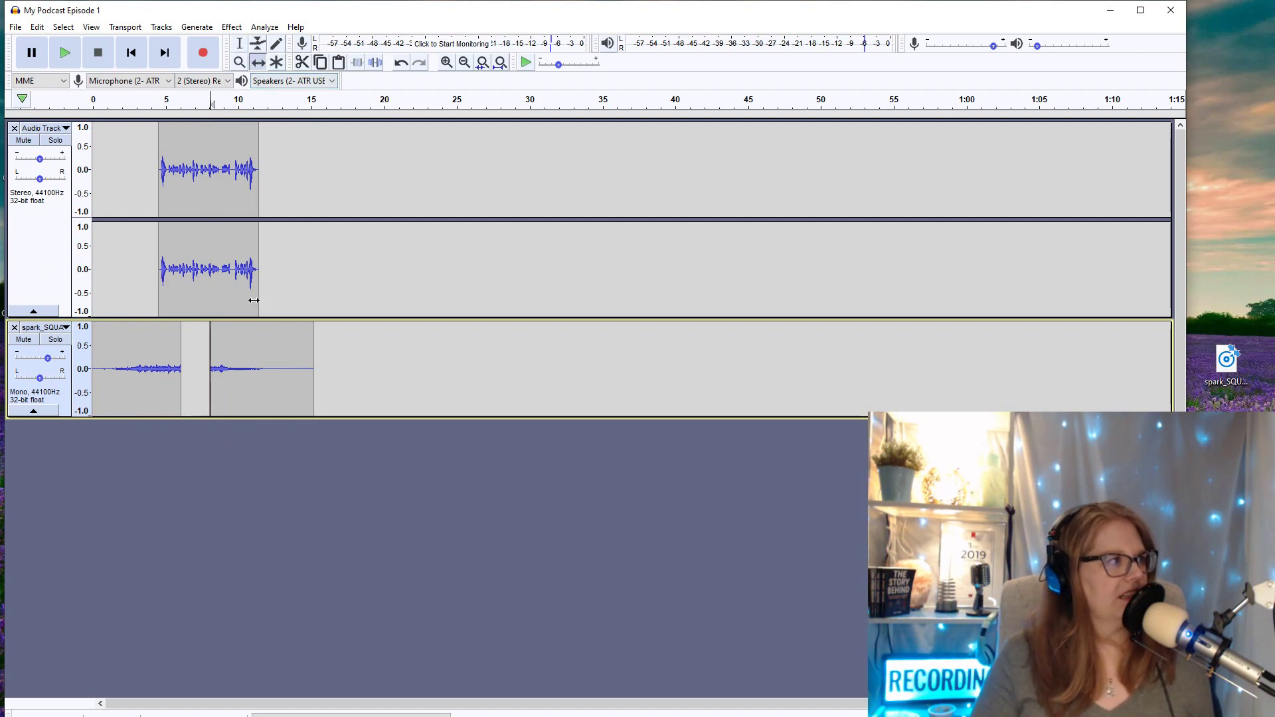
pyautogui.moveTo(228, 353); pyautogui.dragTo(245, 353)
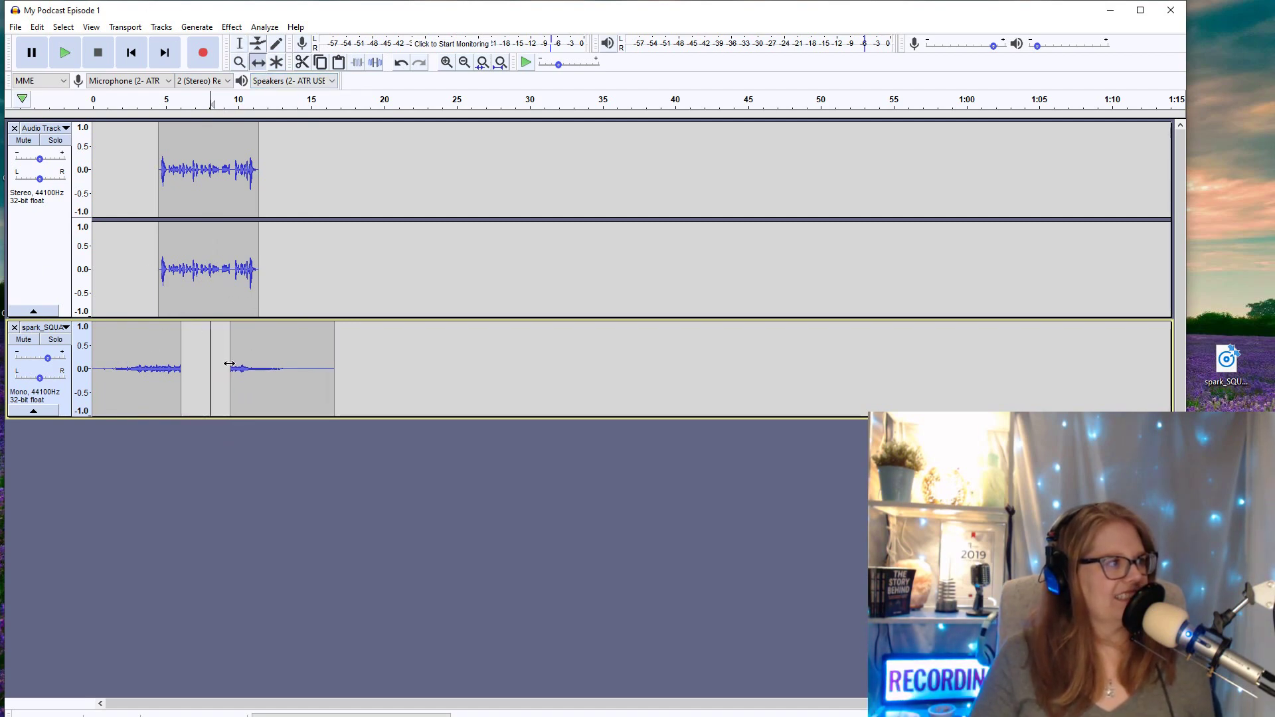
# - Zoom in twice on the timeline and select the very start of the second music clip
pyautogui.click(239, 62)
pyautogui.click(446, 62)
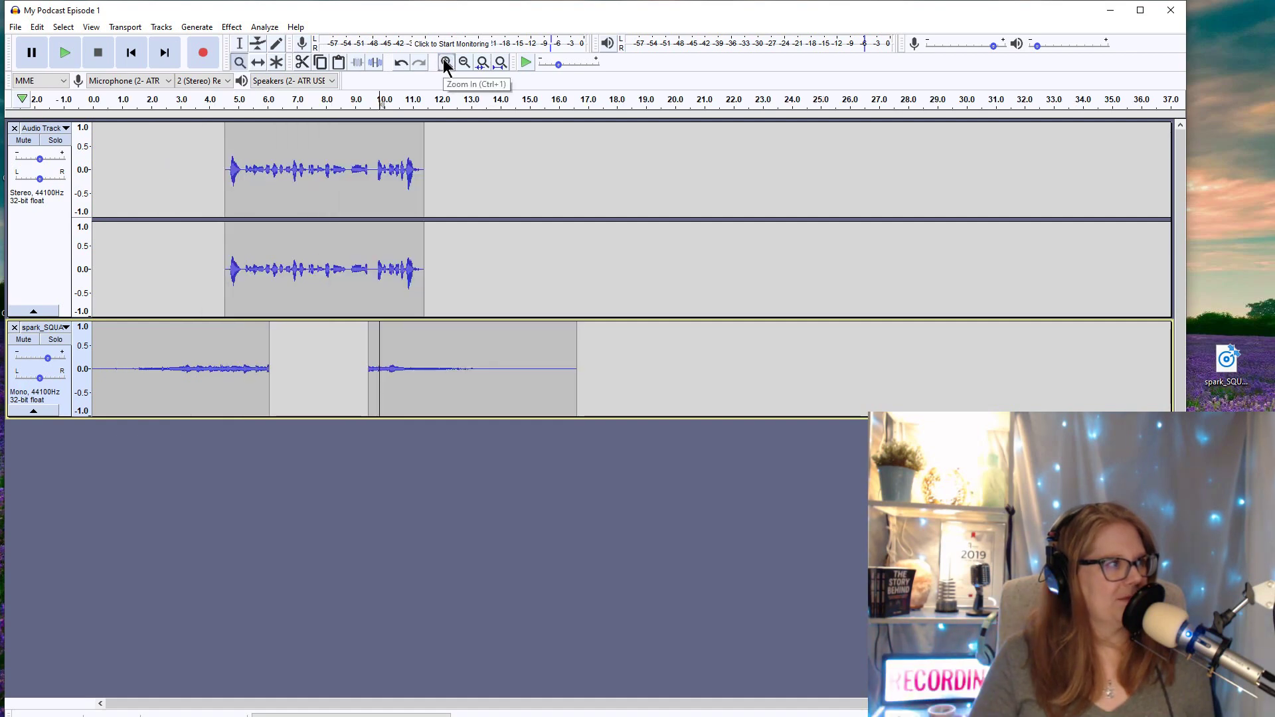
pyautogui.click(445, 62)
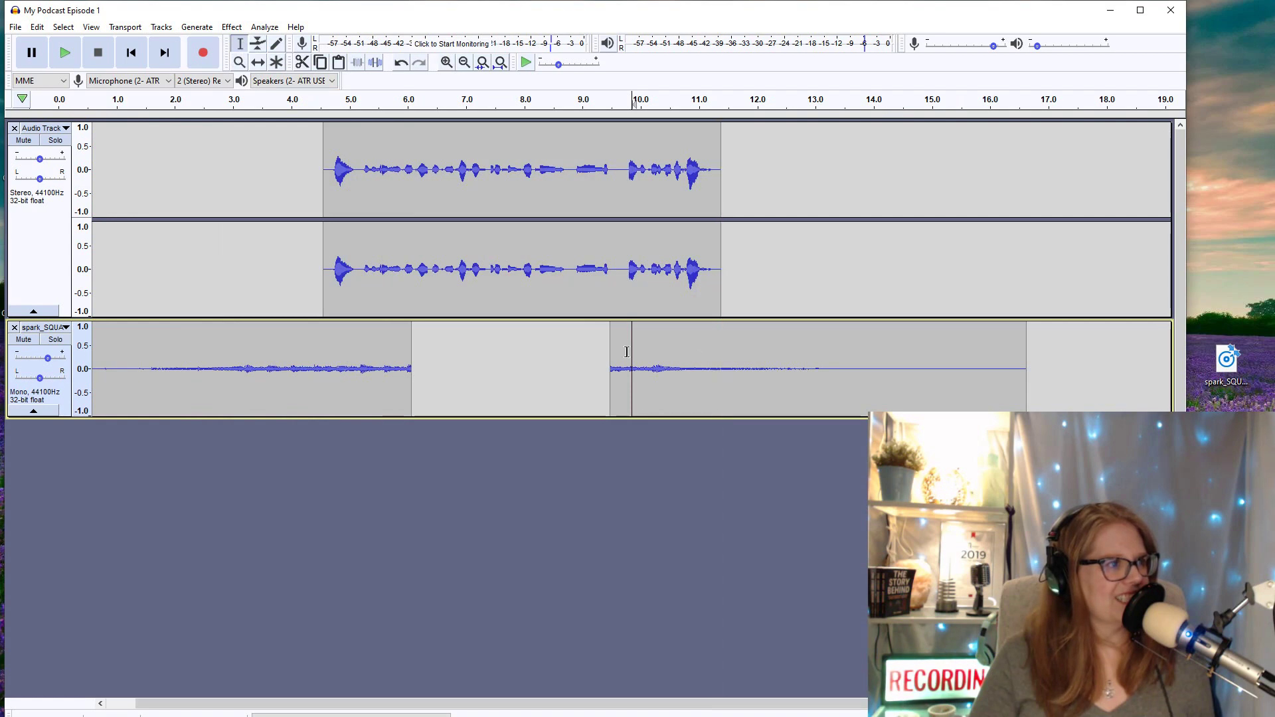
pyautogui.moveTo(633, 369); pyautogui.dragTo(608, 370)
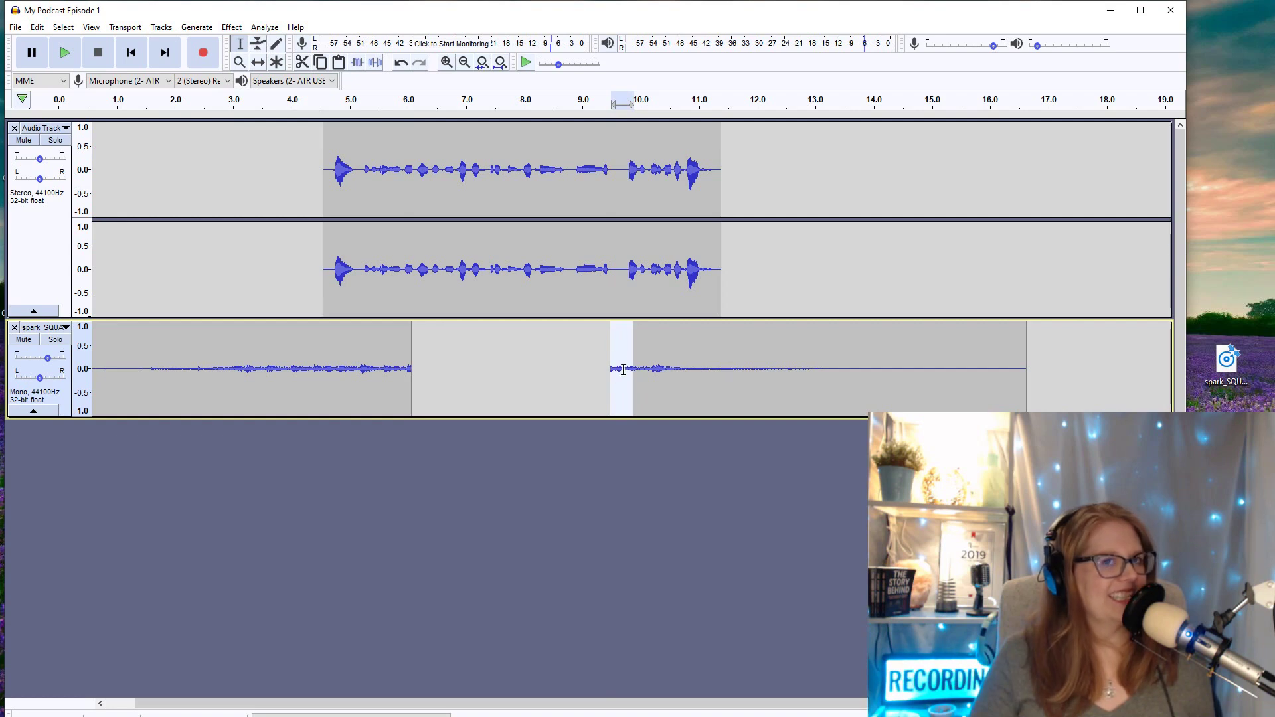
# - Fade in the start of the second music clip; try a fade-out on its tail, then undo it
pyautogui.click(232, 27)
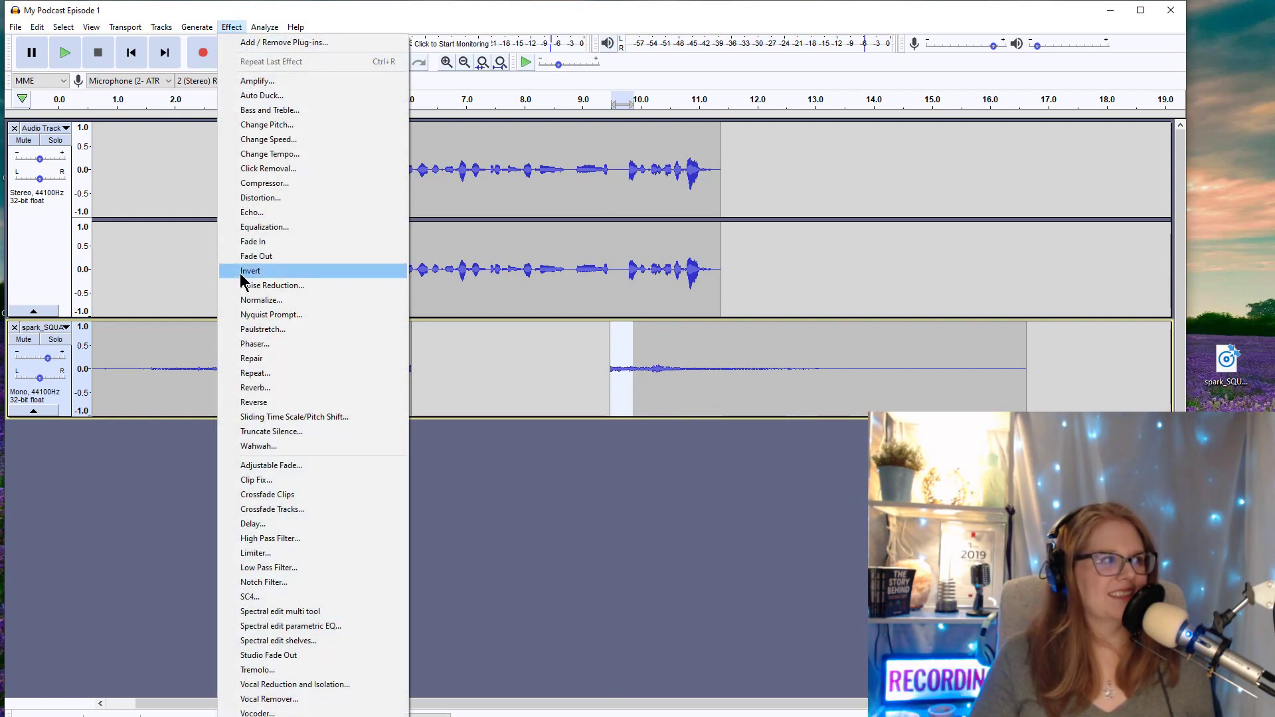
pyautogui.click(250, 243)
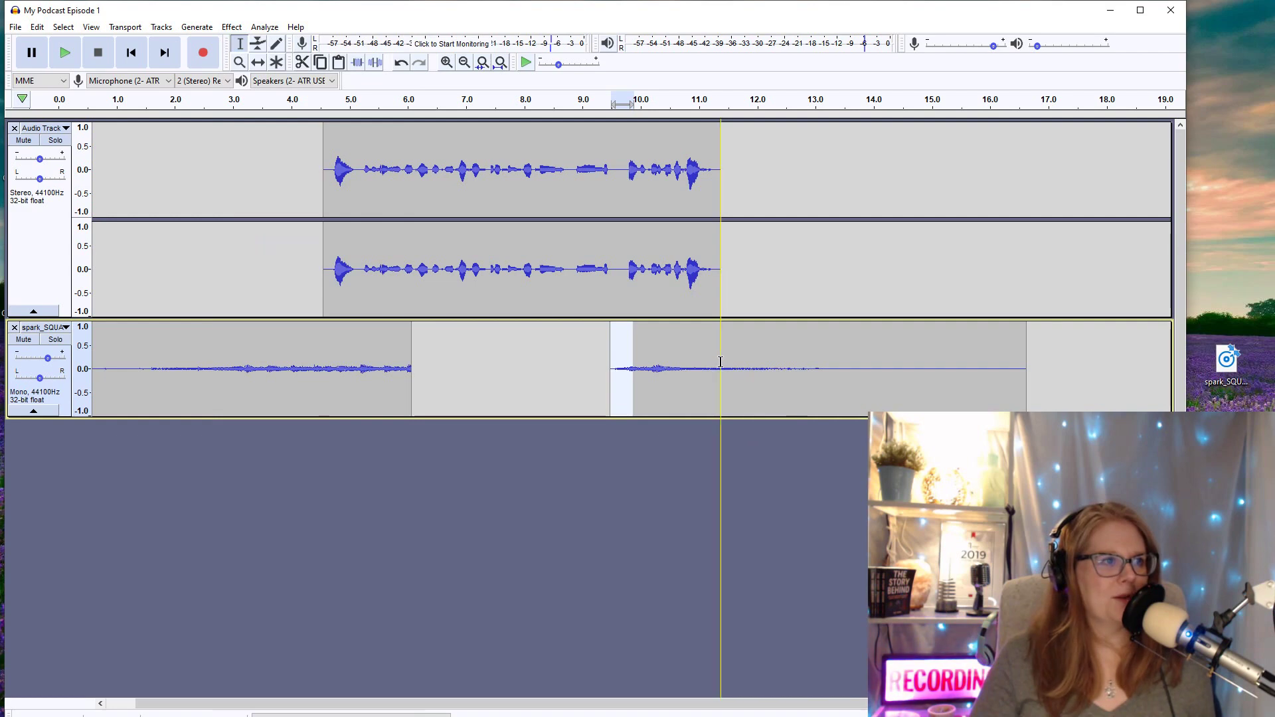
pyautogui.moveTo(720, 362); pyautogui.dragTo(1026, 390)
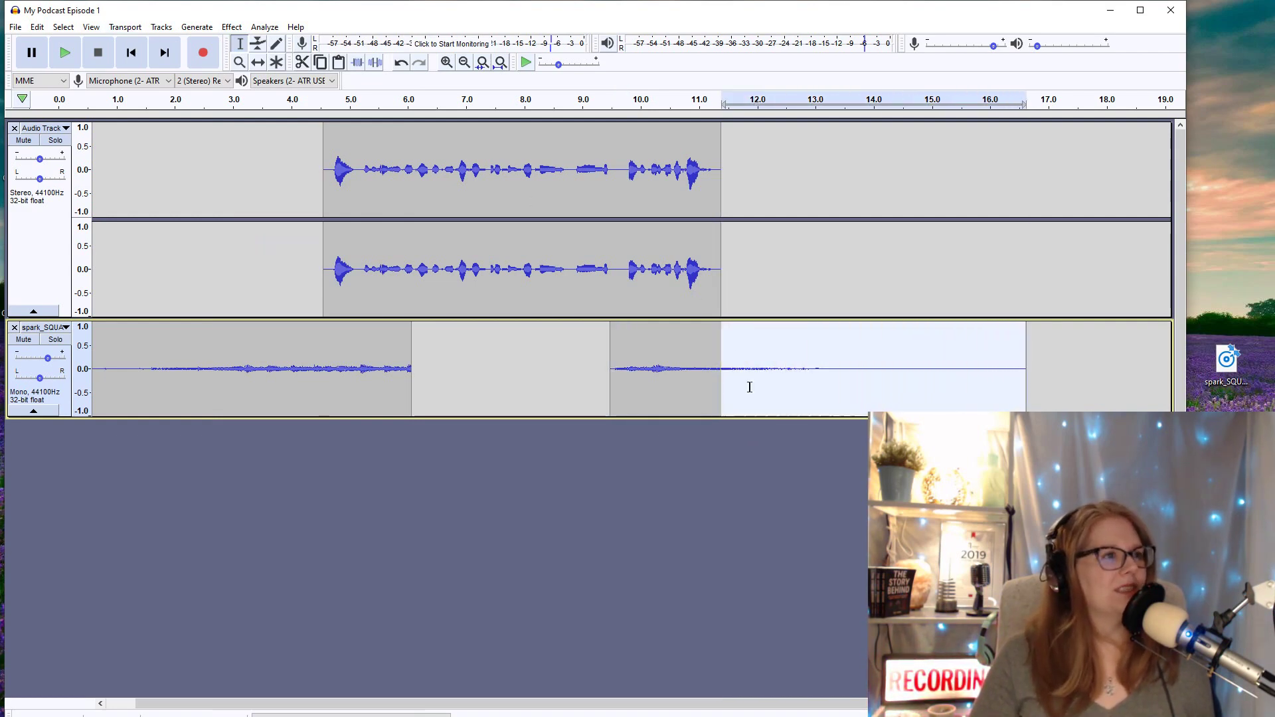
pyautogui.click(236, 30)
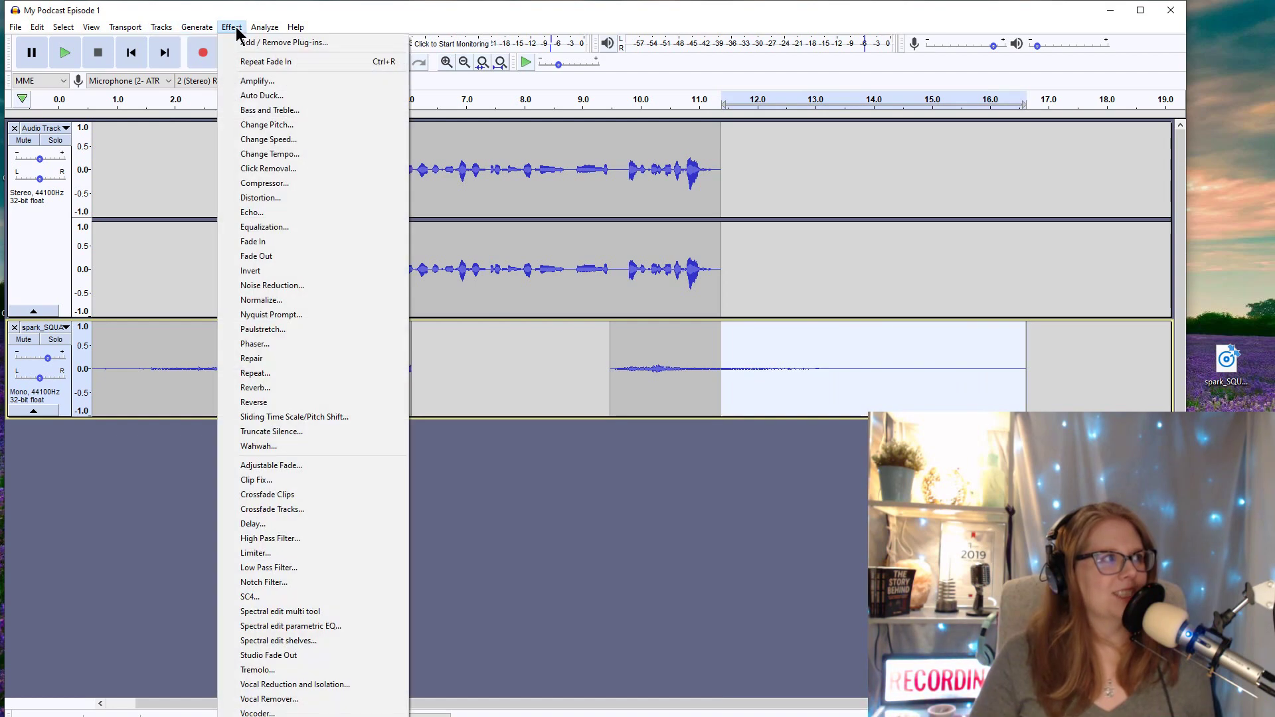
pyautogui.click(281, 255)
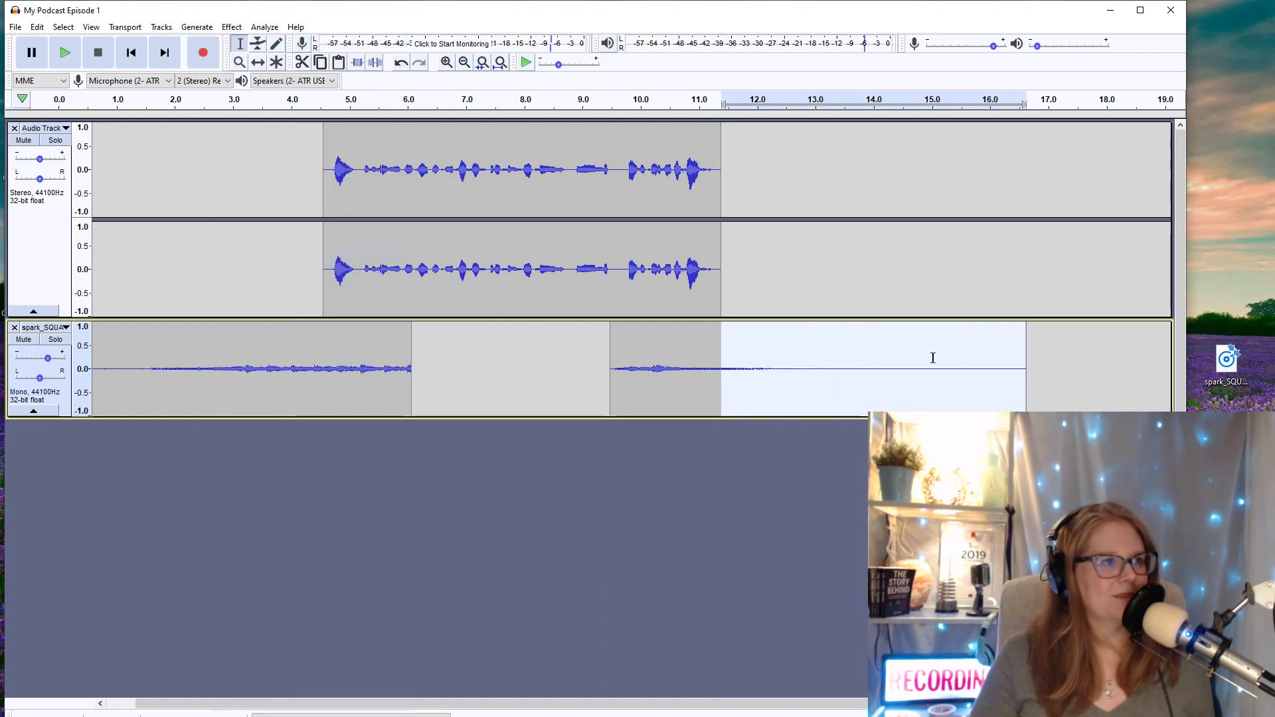
pyautogui.click(401, 63)
# - Play from about 7.4 seconds to check the transition between the music clips
pyautogui.click(489, 365)
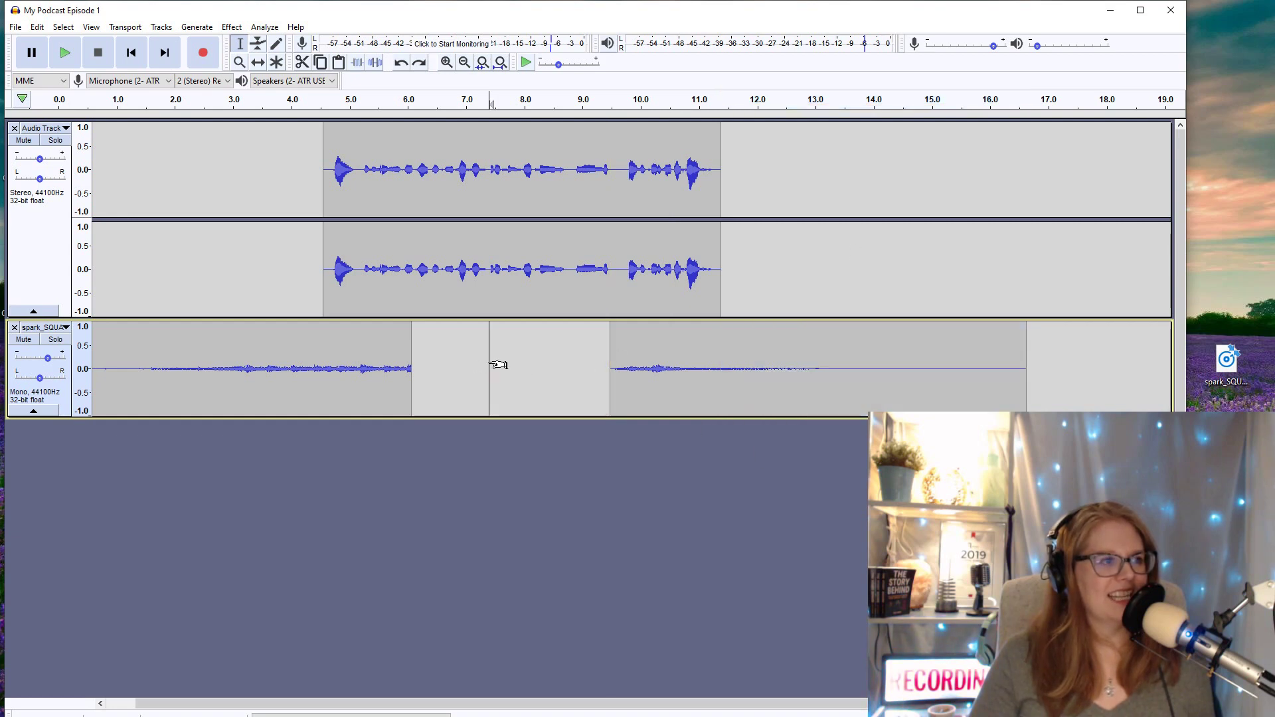
pyautogui.press('space')
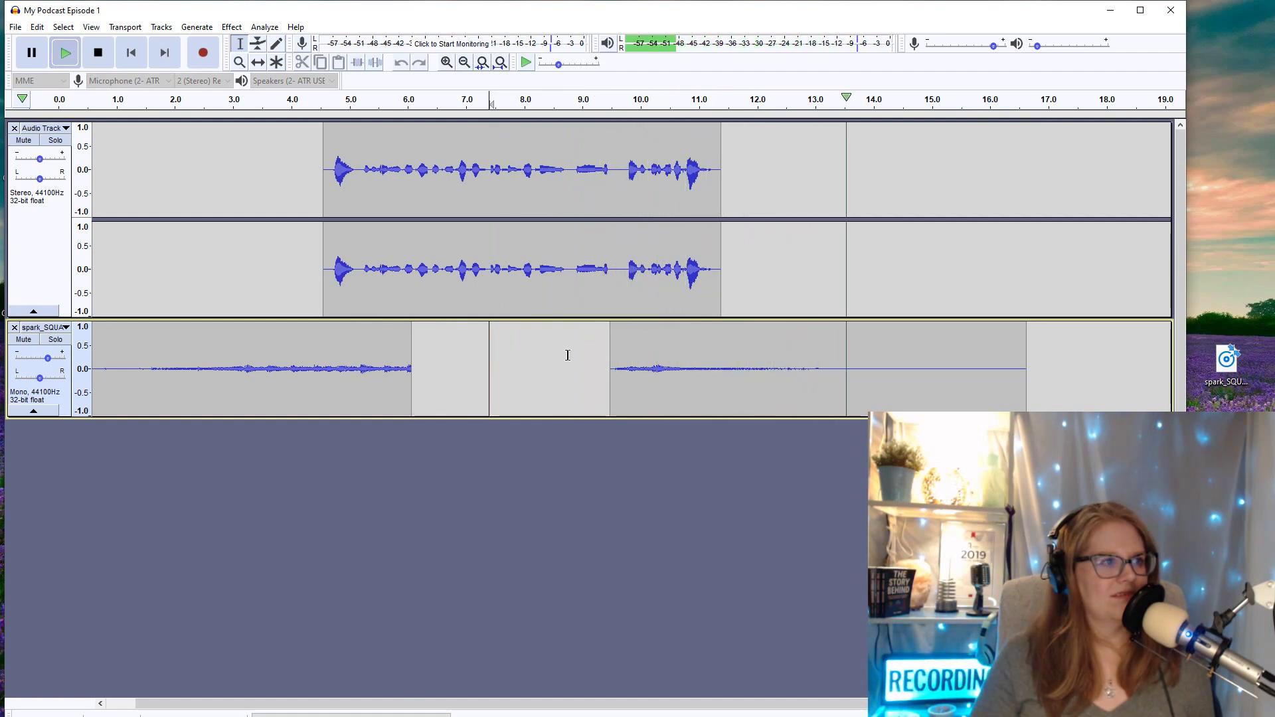
pyautogui.press('space')
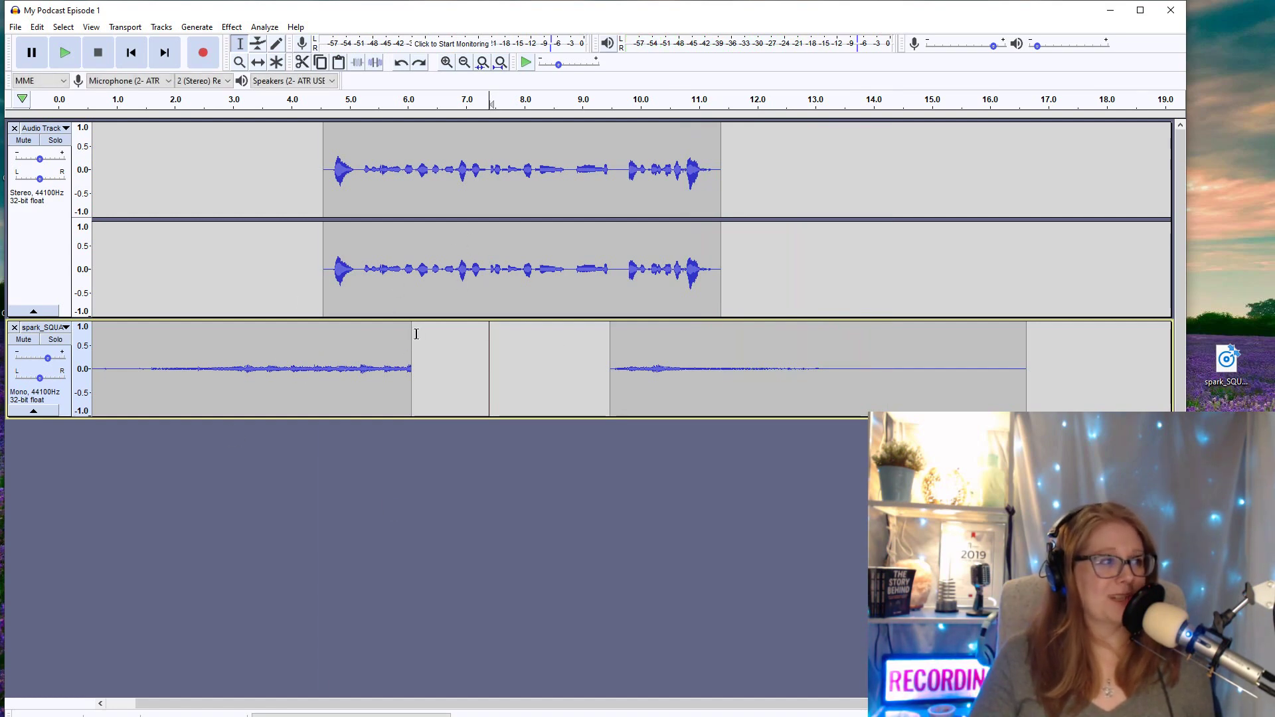
# - Fade out the end of the first music clip, then play the project from the start
pyautogui.moveTo(411, 335); pyautogui.dragTo(314, 336)
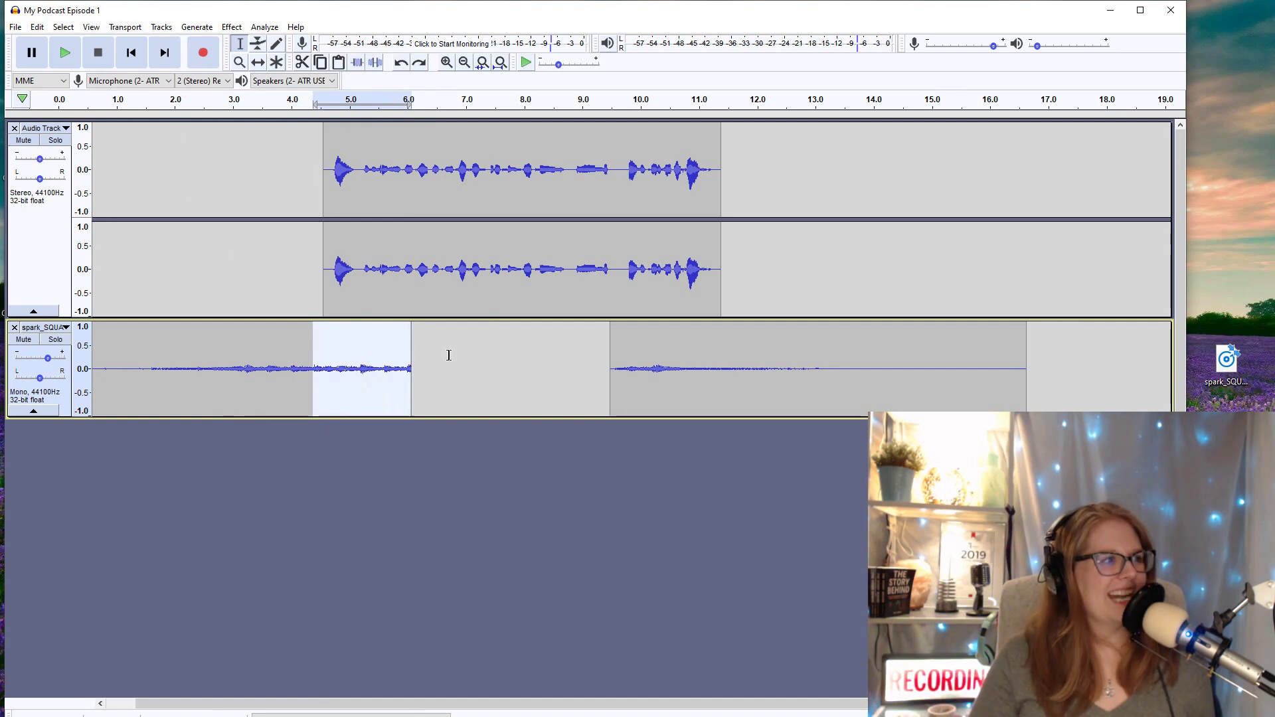
pyautogui.click(231, 27)
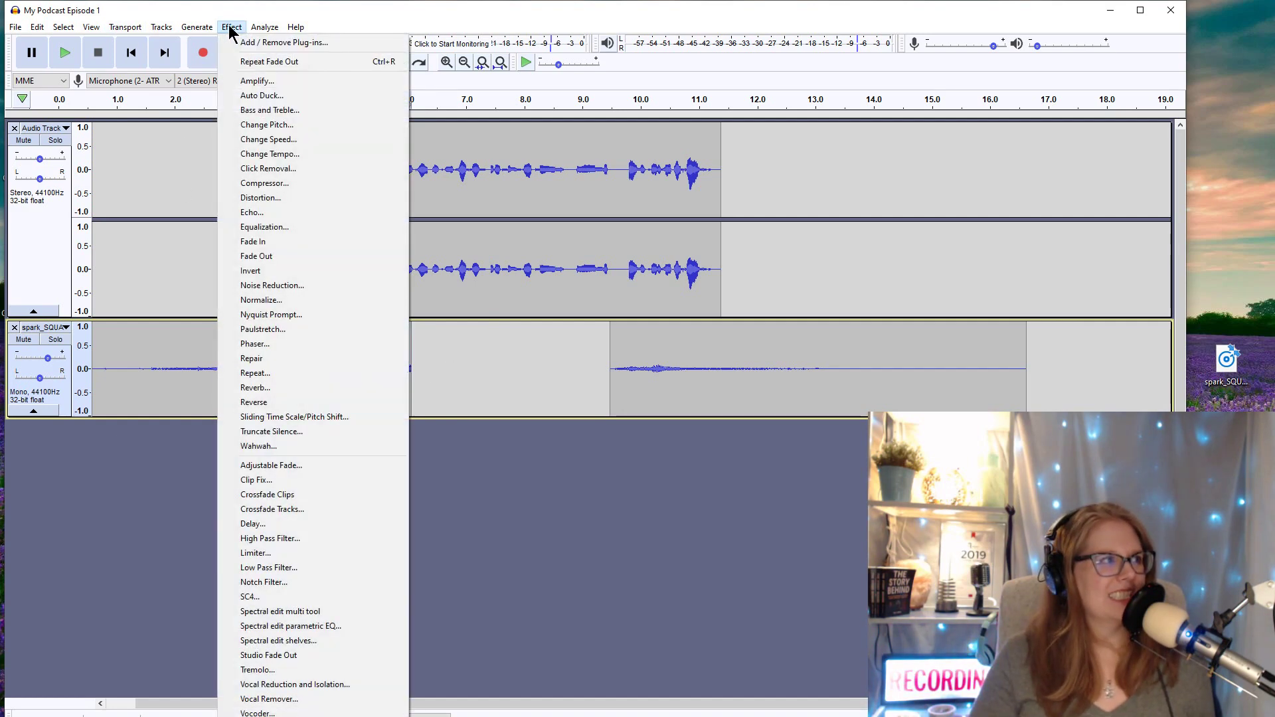
pyautogui.click(275, 255)
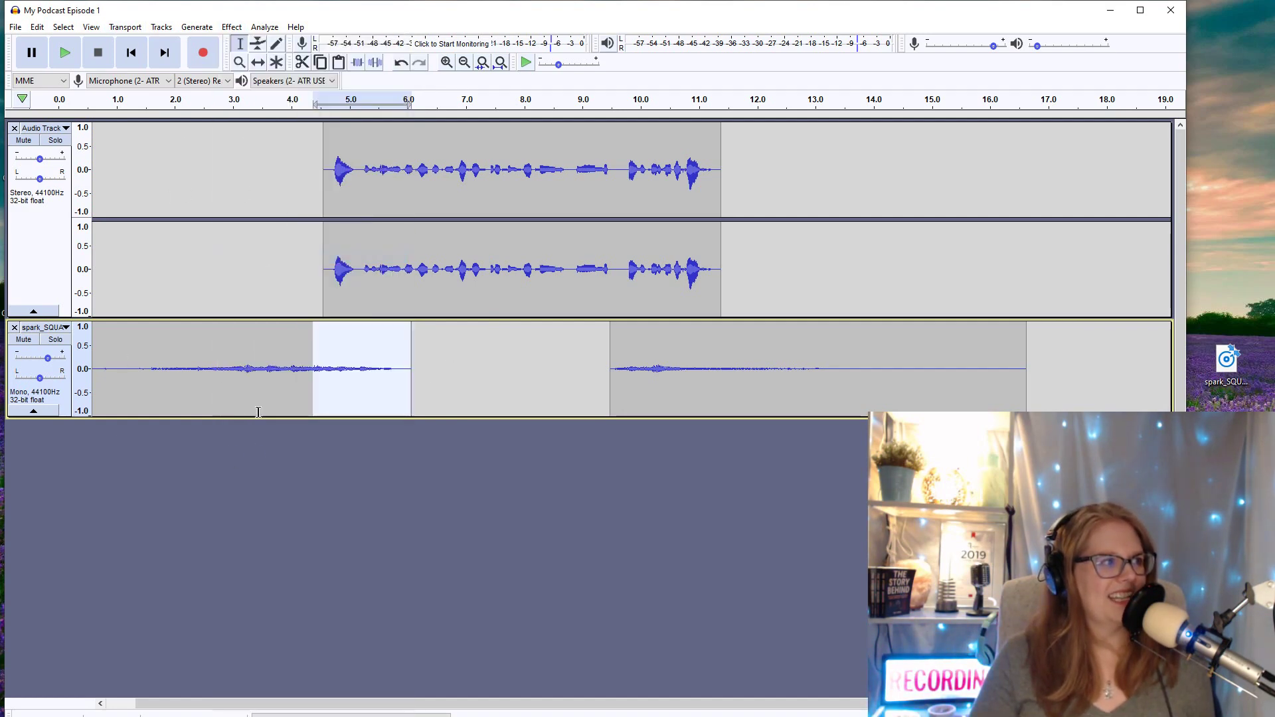
pyautogui.click(98, 398)
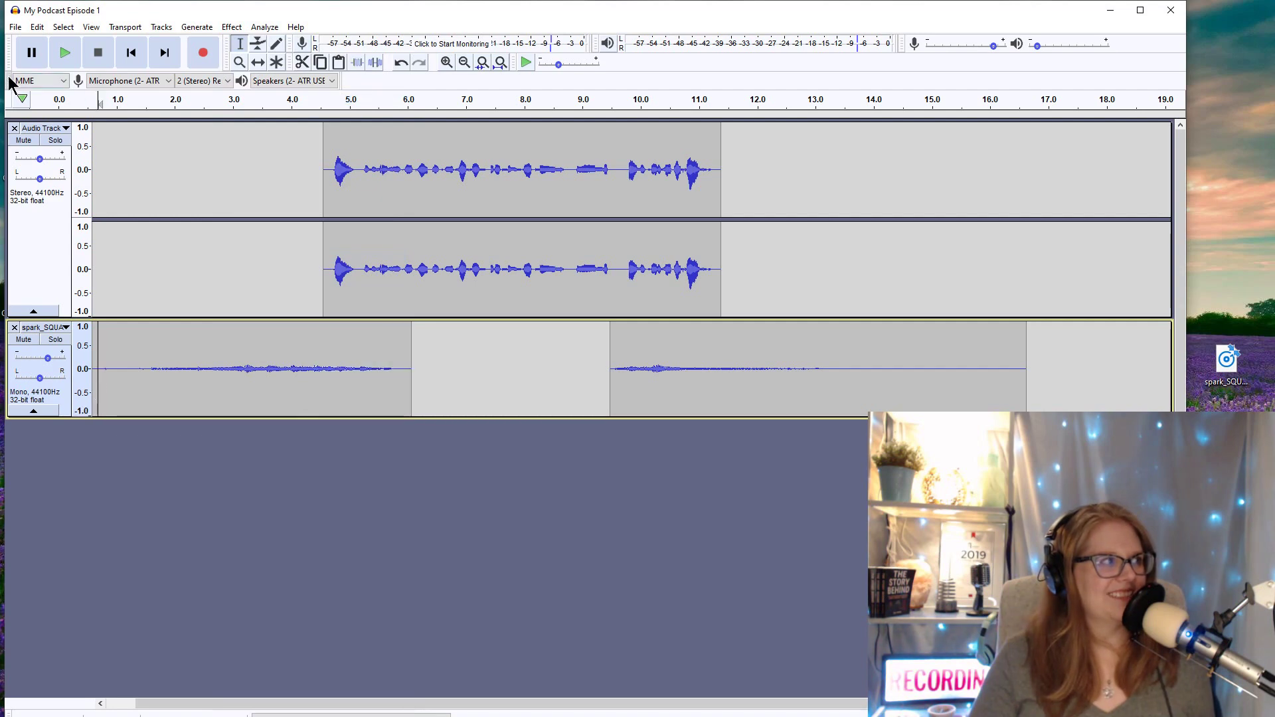
pyautogui.click(128, 56)
pyautogui.click(75, 59)
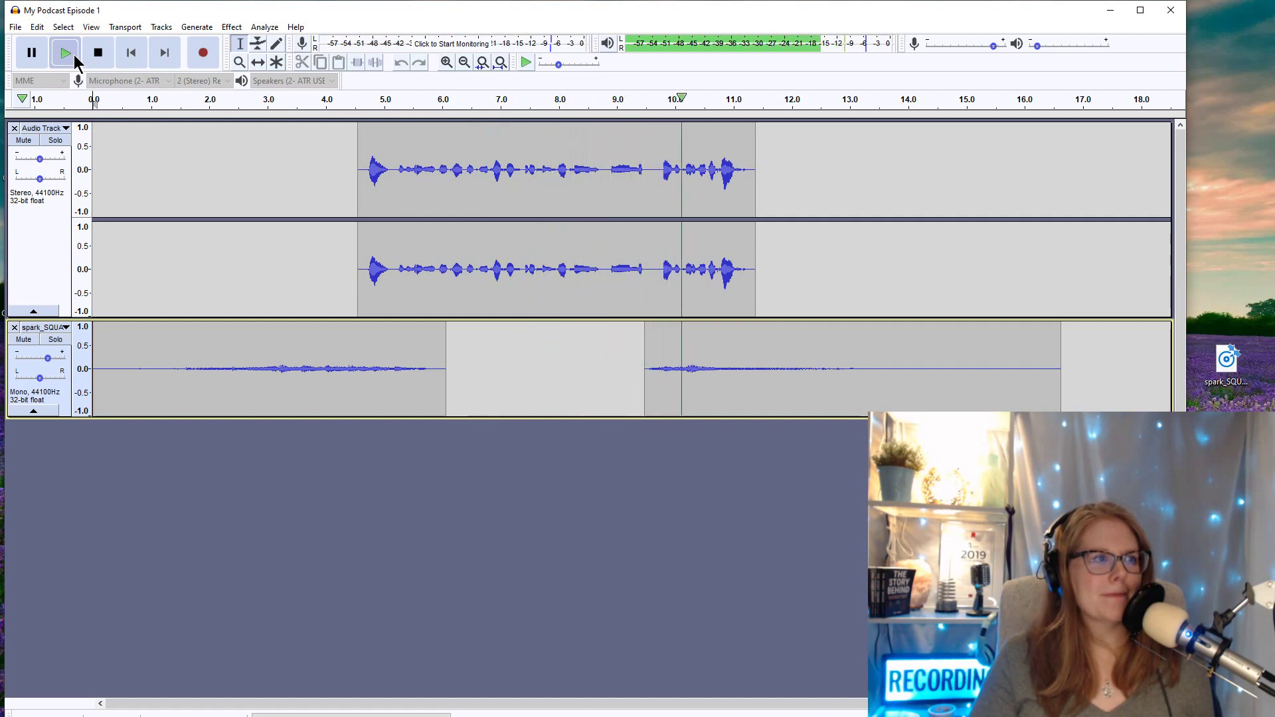
# - Drag the second music clip later and play from about 9.1 s to hear the transition
pyautogui.press('space')
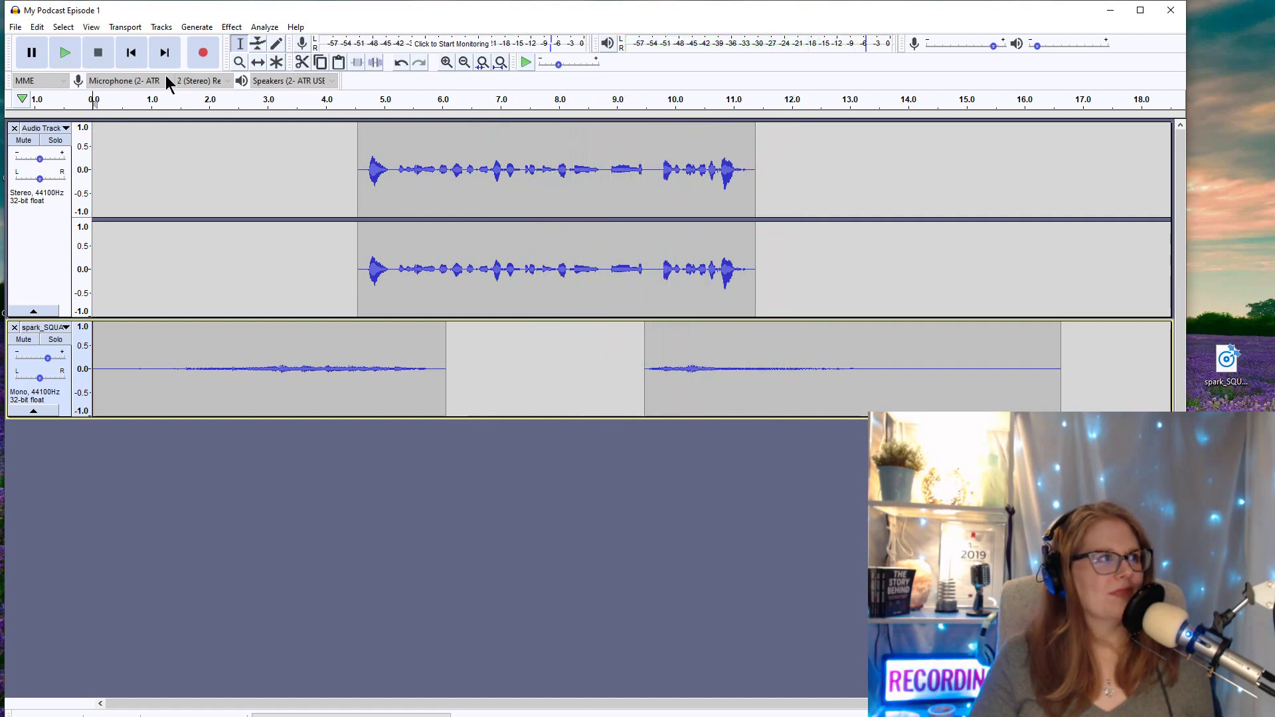
pyautogui.click(258, 62)
pyautogui.moveTo(693, 347); pyautogui.dragTo(762, 347)
pyautogui.click(240, 43)
pyautogui.click(625, 391)
pyautogui.press('space')
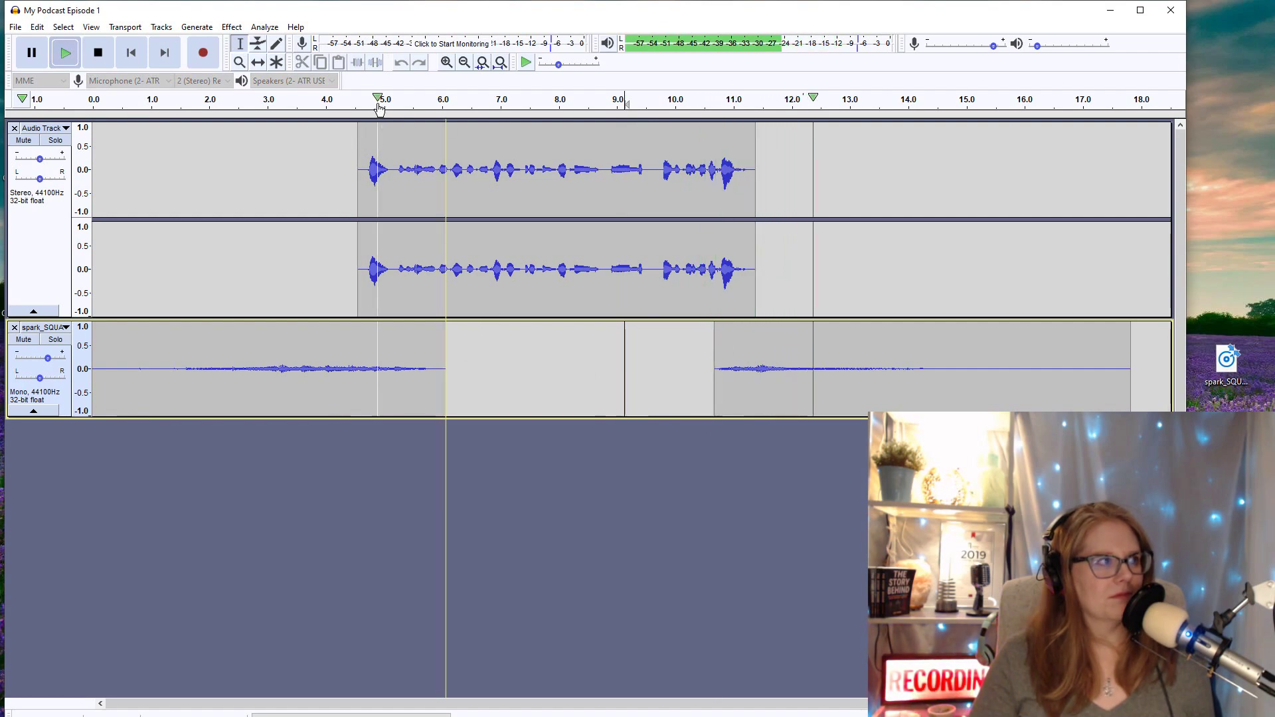
pyautogui.press('space')
# - Shift the second music clip a little later again and listen from about 9.6 s
pyautogui.click(258, 61)
pyautogui.moveTo(759, 347); pyautogui.dragTo(787, 348)
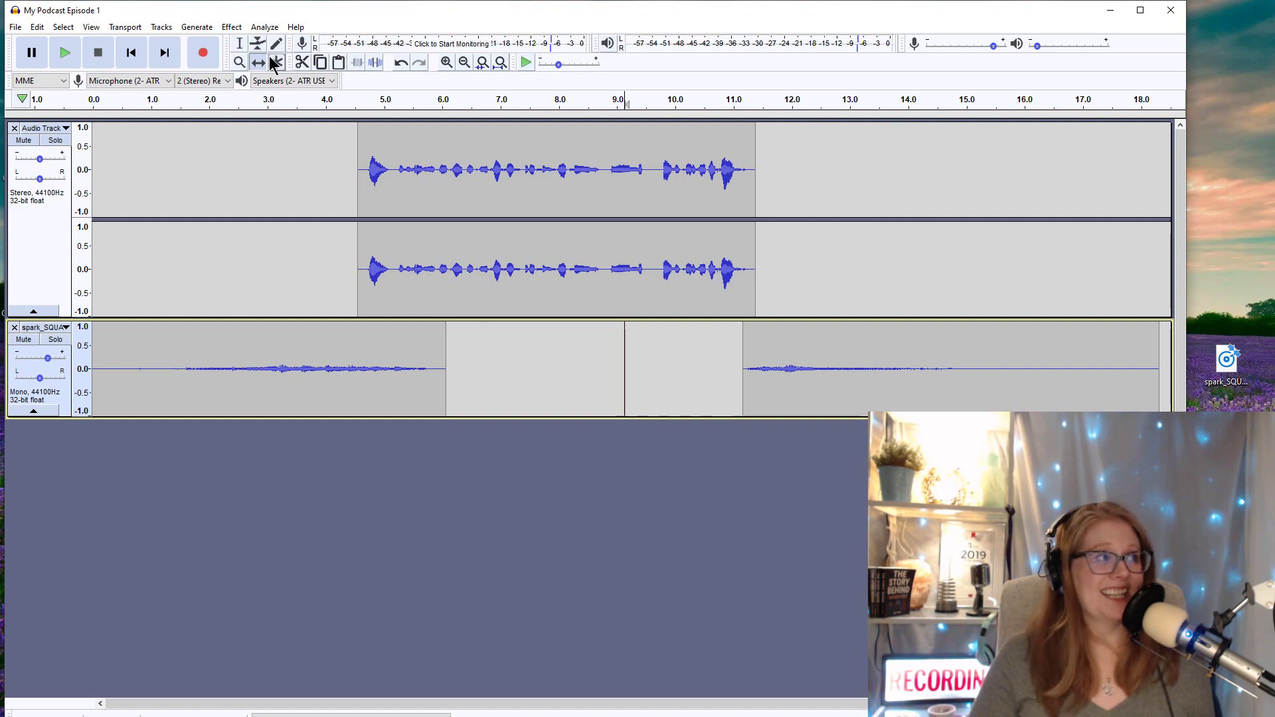
pyautogui.click(240, 43)
pyautogui.click(652, 397)
pyautogui.press('space')
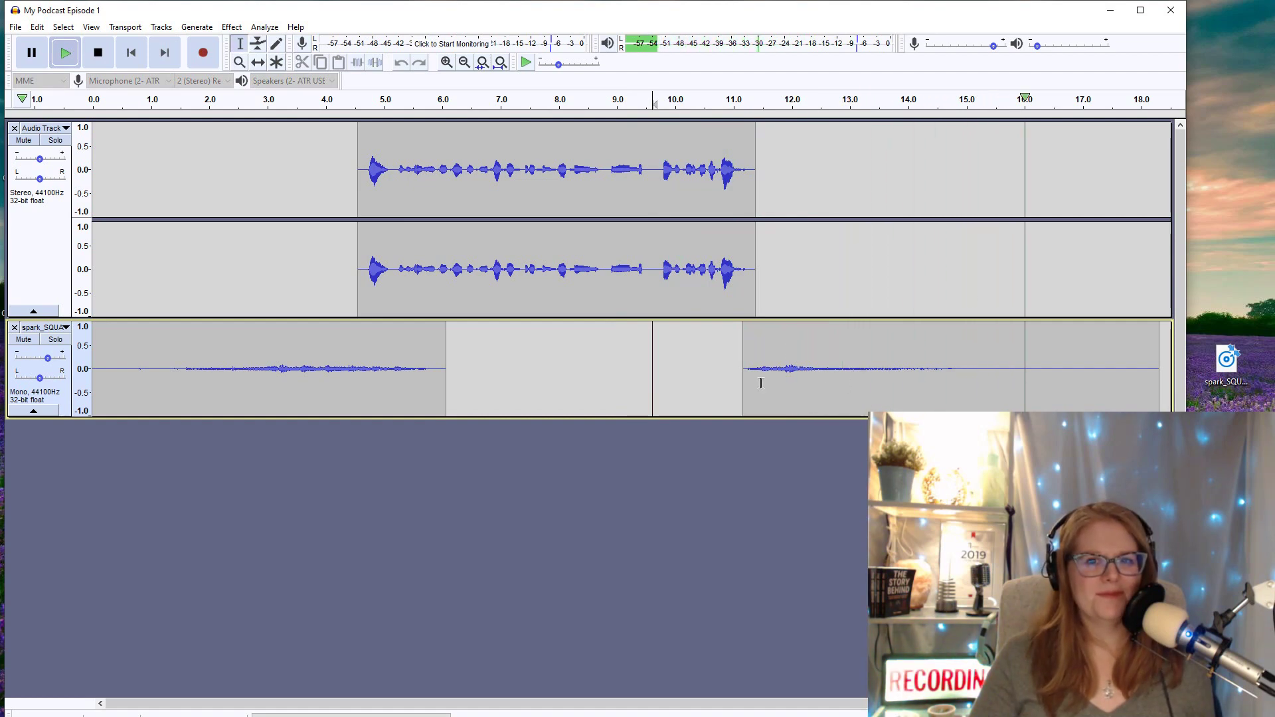
pyautogui.press('space')
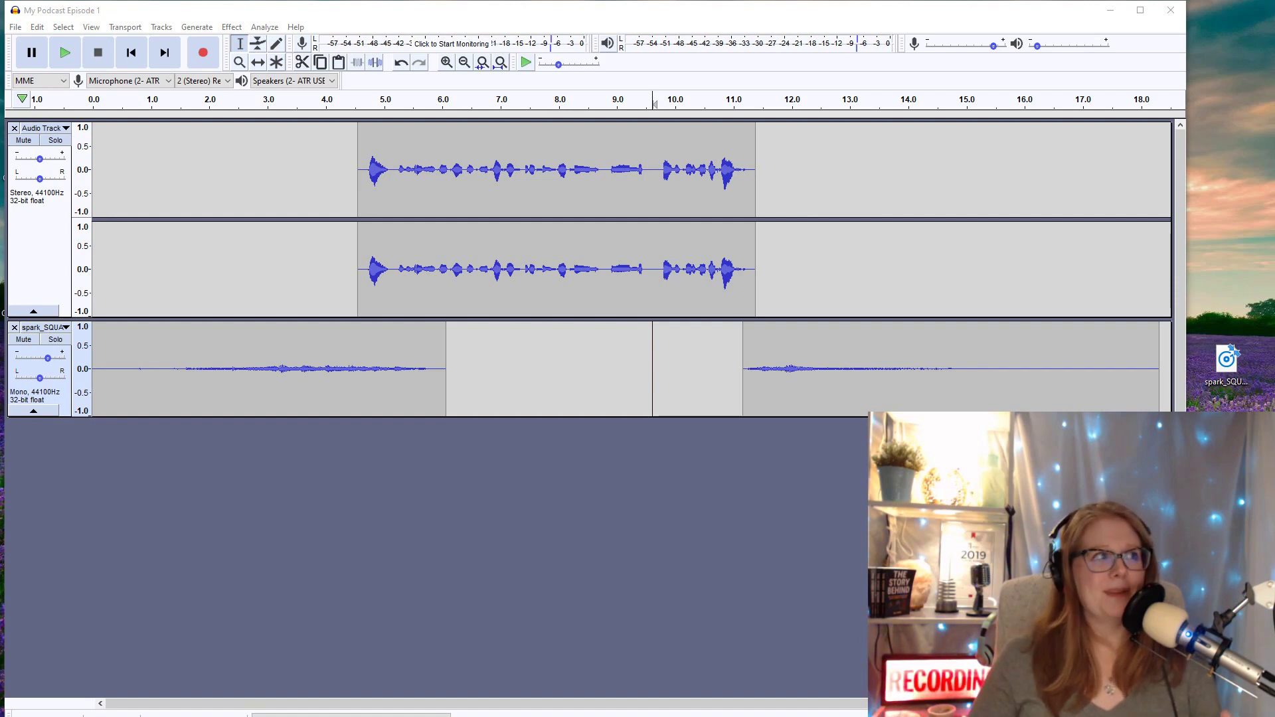
# - Save the Audacity project with File > Save Project
pyautogui.click(426, 369)
pyautogui.click(15, 26)
pyautogui.click(40, 106)
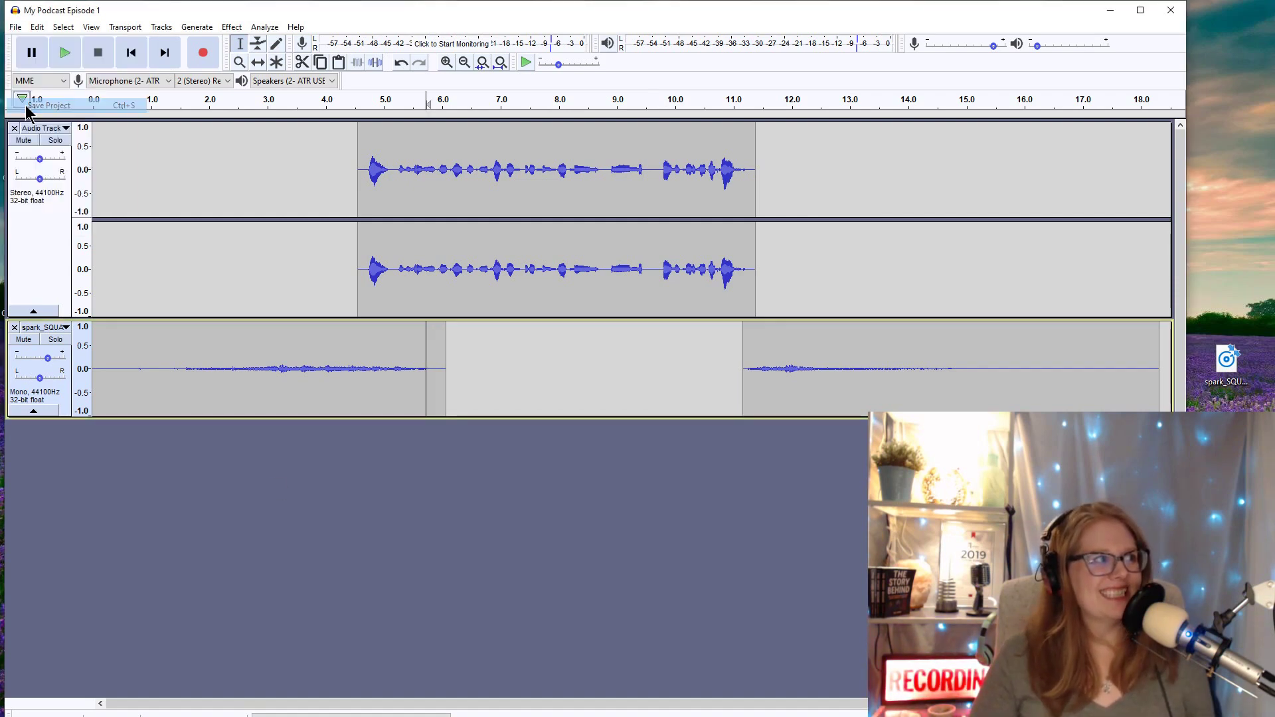
# - Start exporting the project as an MP3 file via File > Export
pyautogui.click(16, 30)
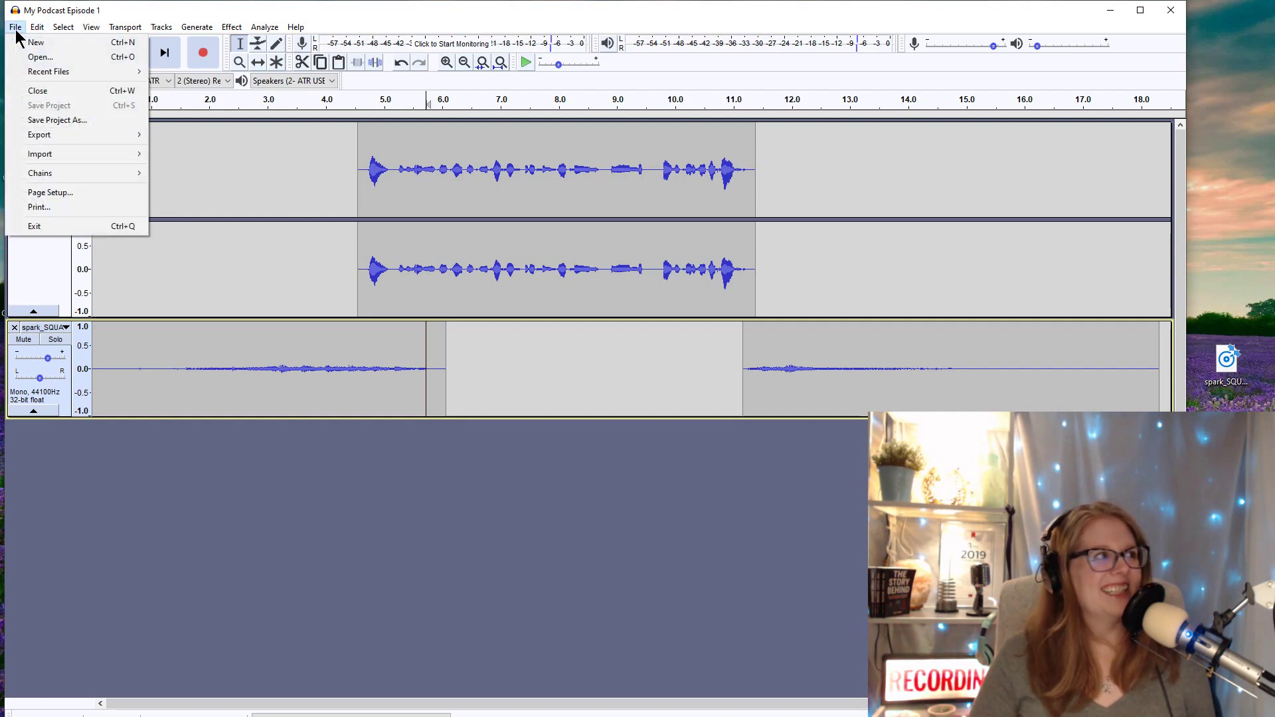
pyautogui.moveTo(27, 135)
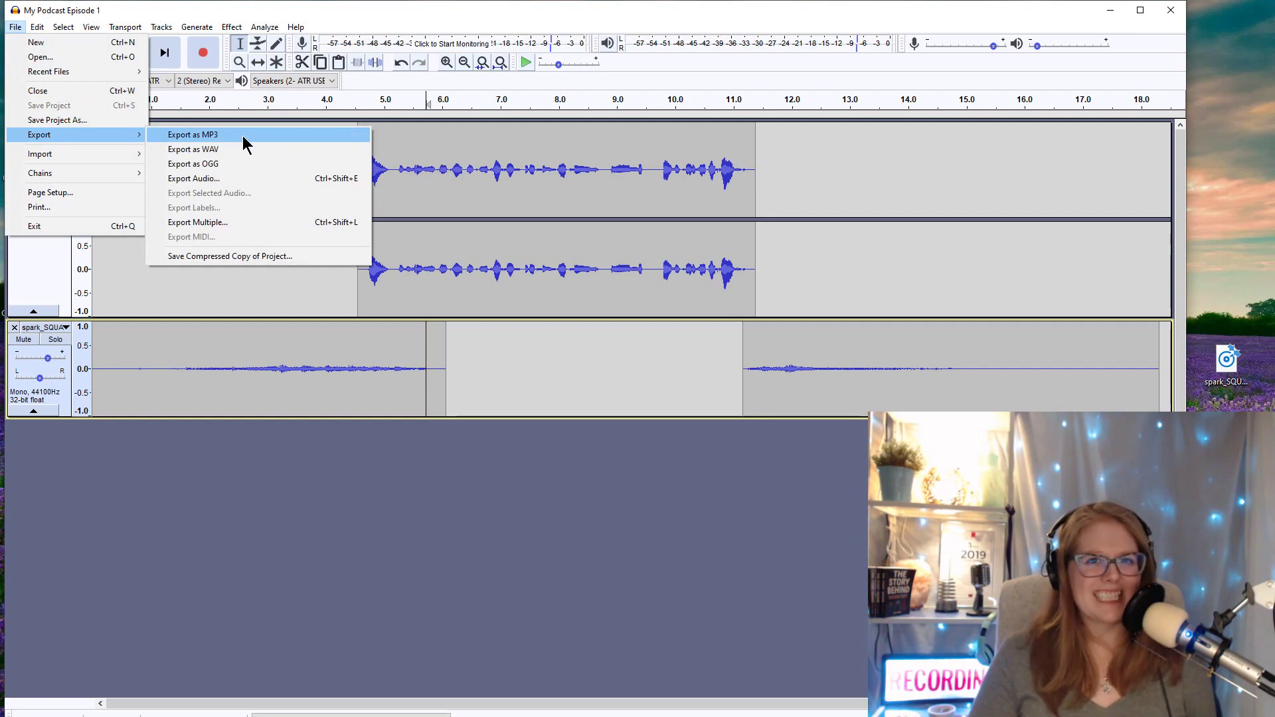
pyautogui.click(241, 136)
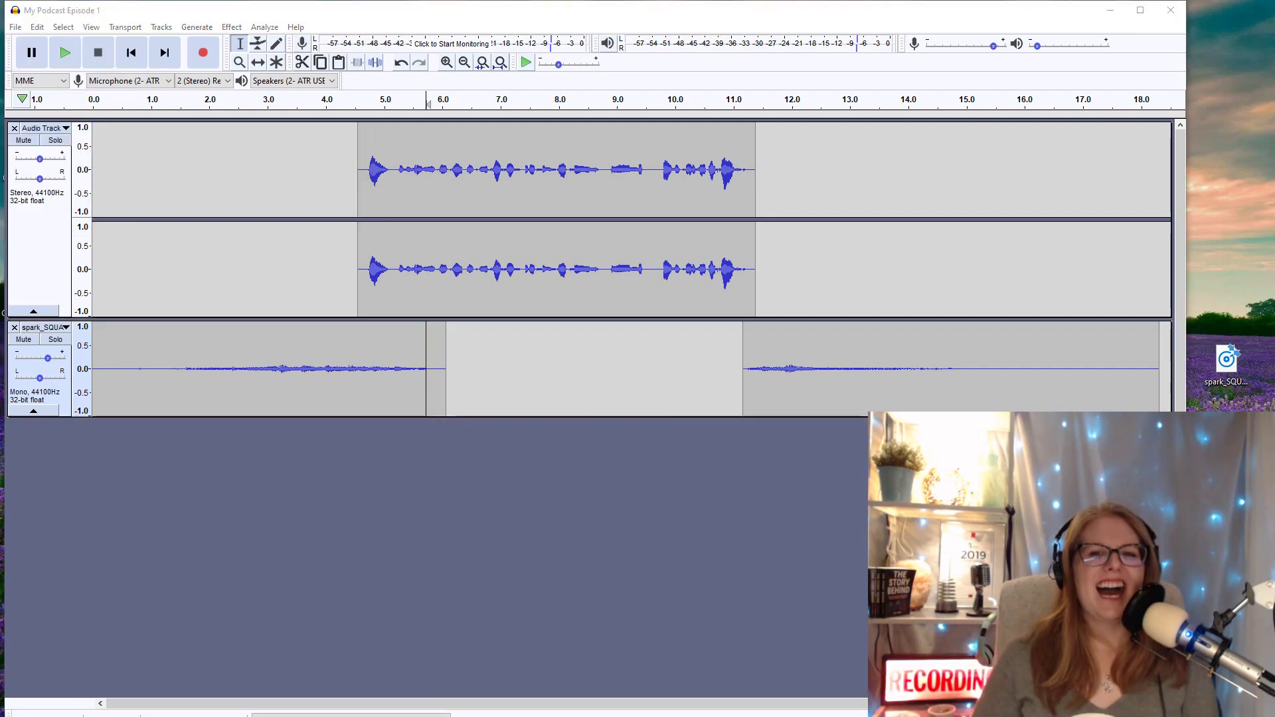